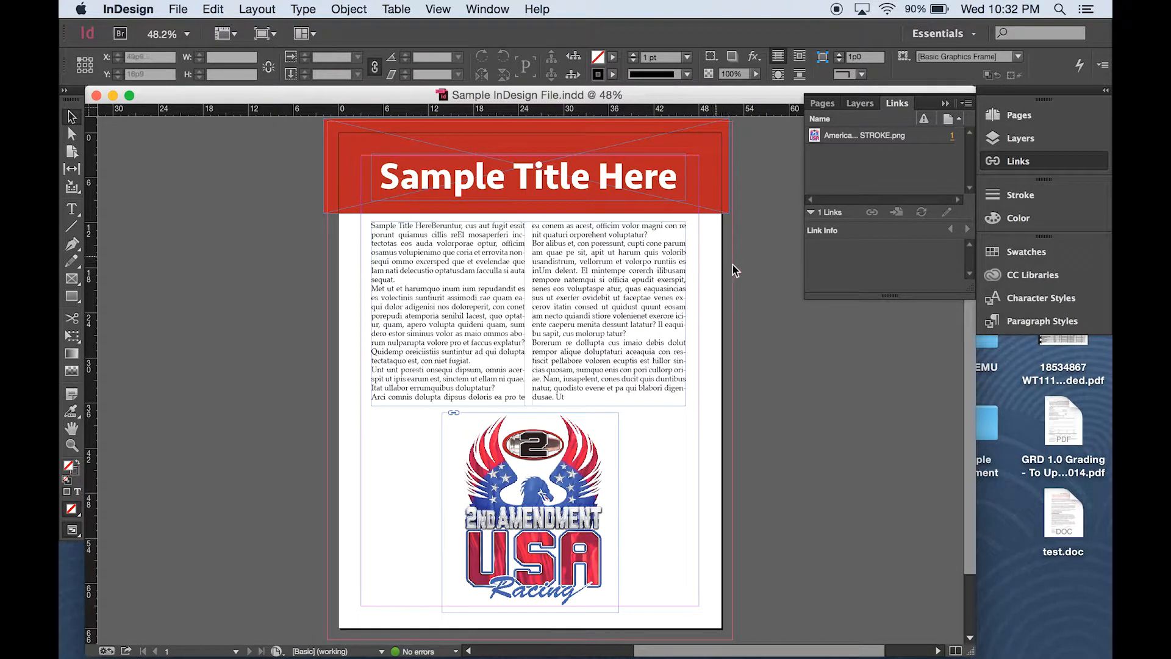
Inspect the page elements by selecting the two-column text frame, the title area and the placed logo image.
left_click(442, 289)
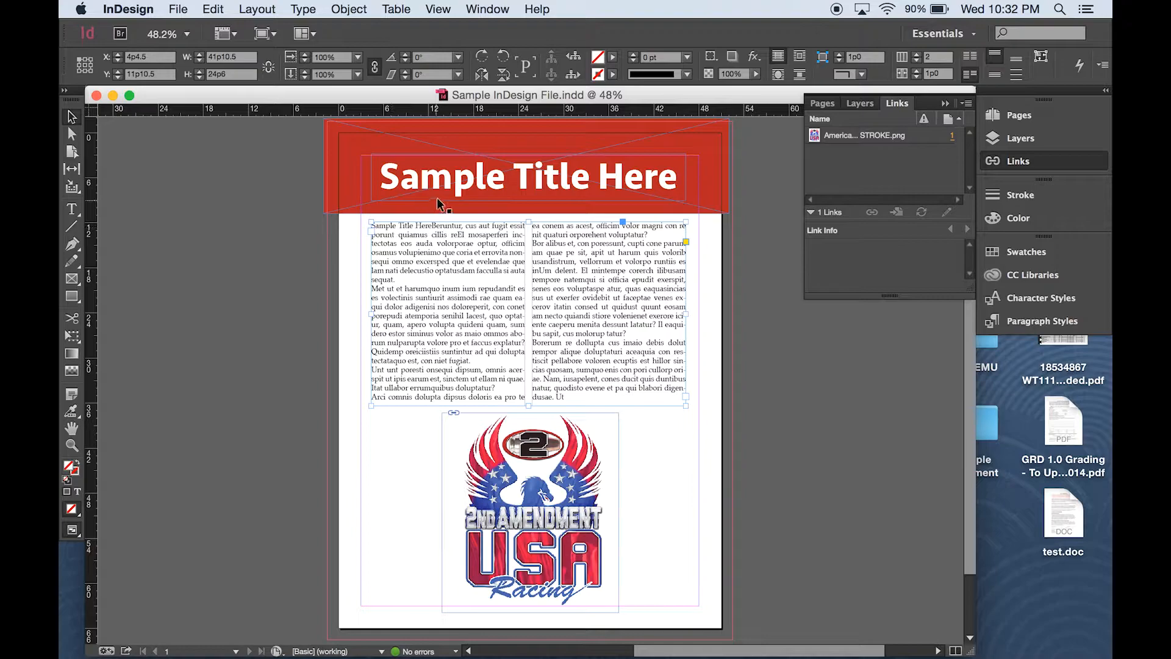
left_click(445, 189)
left_click(435, 263)
left_click(515, 472)
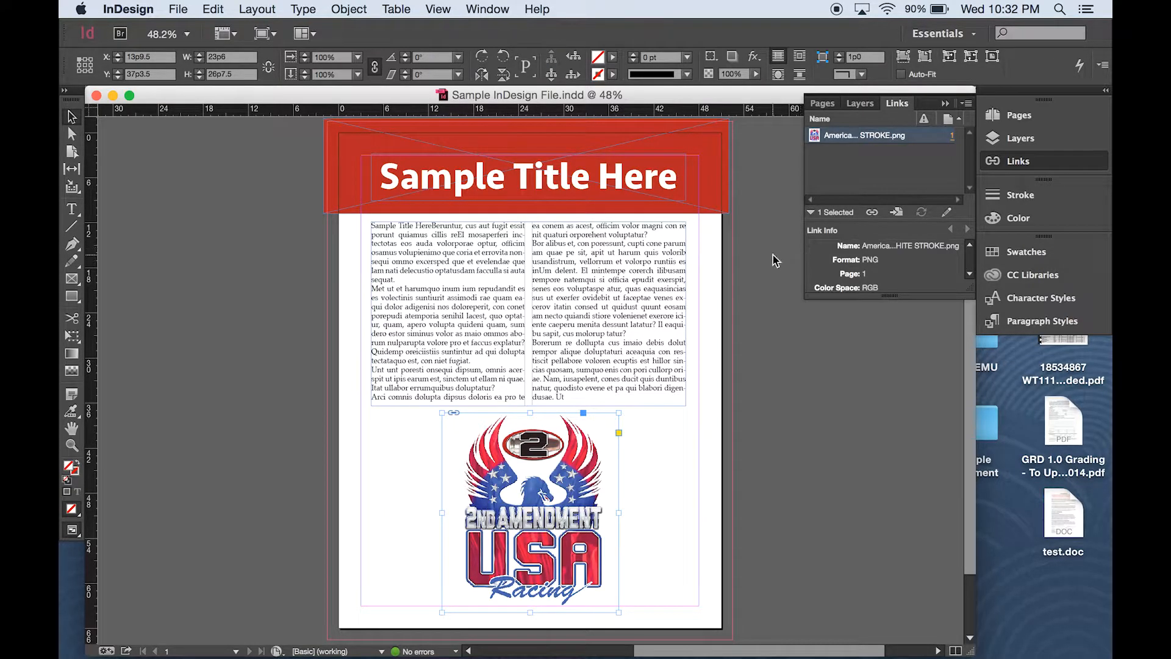
Extend the lower outer corner of the red title banner out to the bleed guide.
left_click(726, 175)
left_click_drag(729, 215, 735, 213)
left_click(793, 321)
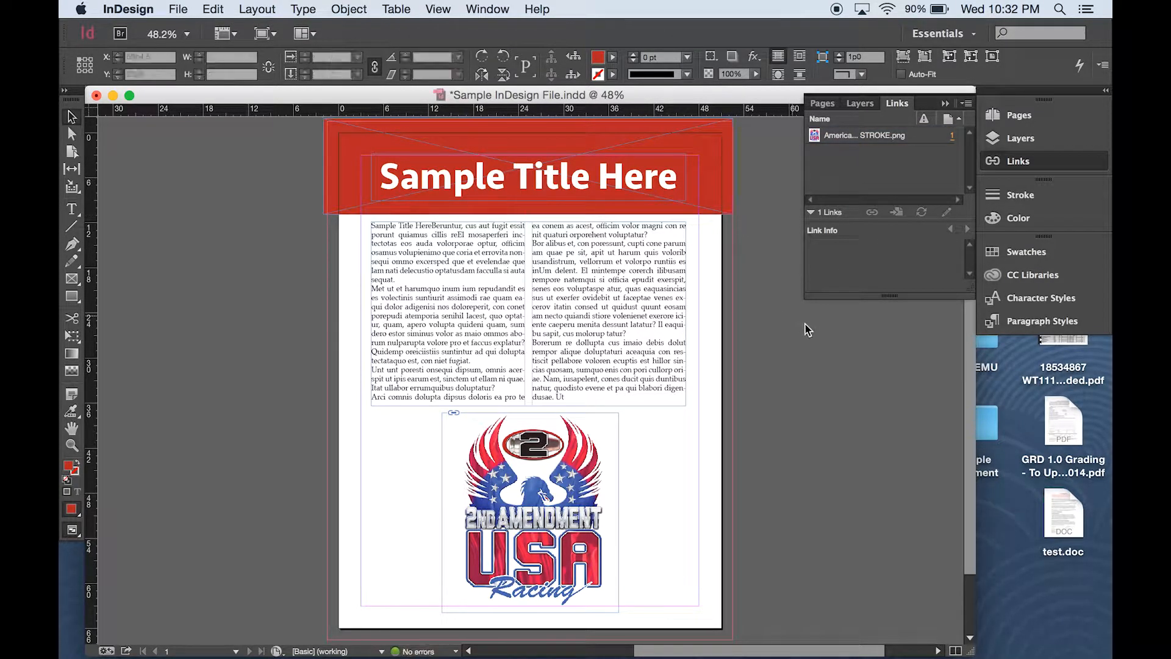
Compare the layout with and without guides and bleed by switching Preview mode on and off.
key("w")
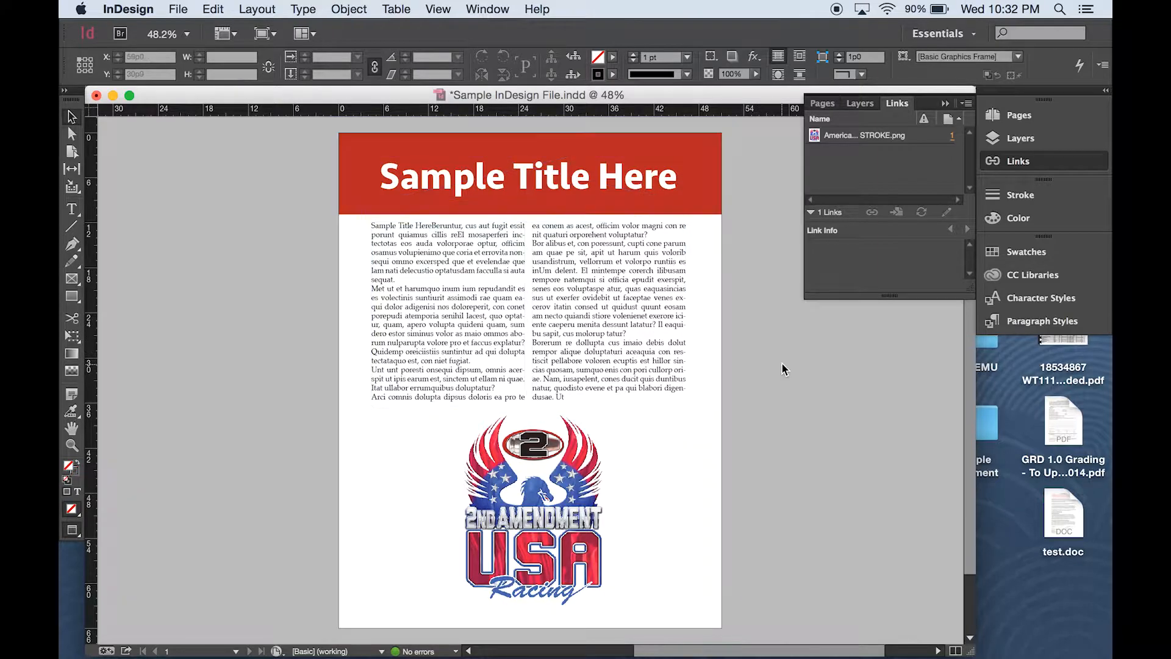
key("w")
key("w")
key("w")
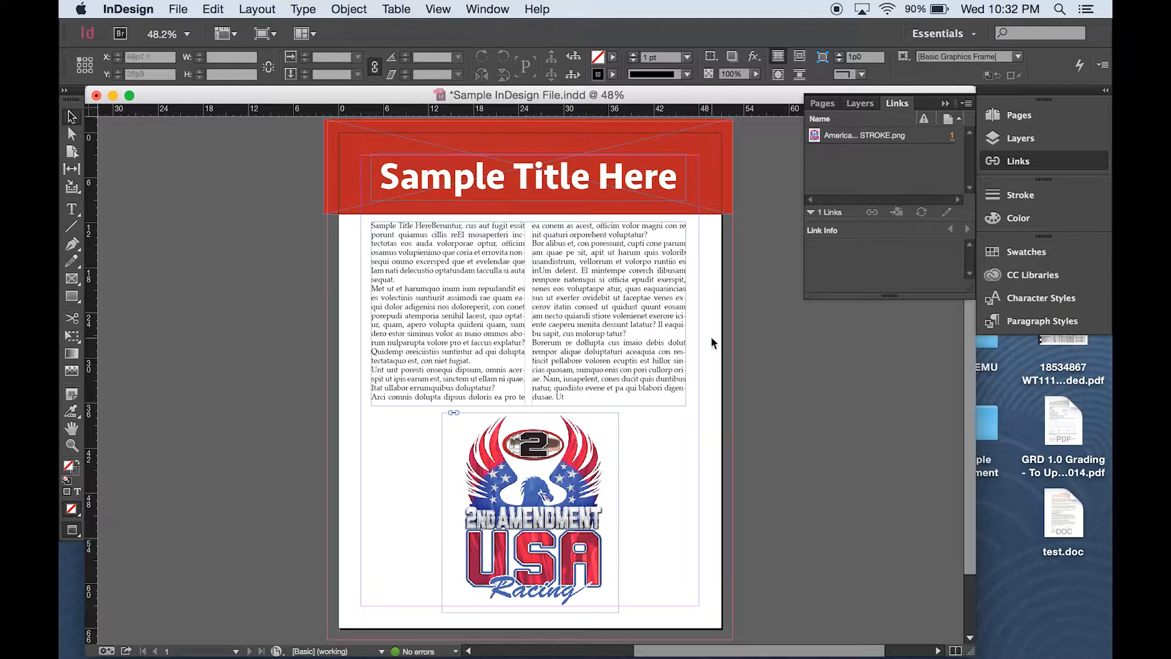
key("w")
key("w")
Save the changes to Sample InDesign File.indd.
left_click(178, 9)
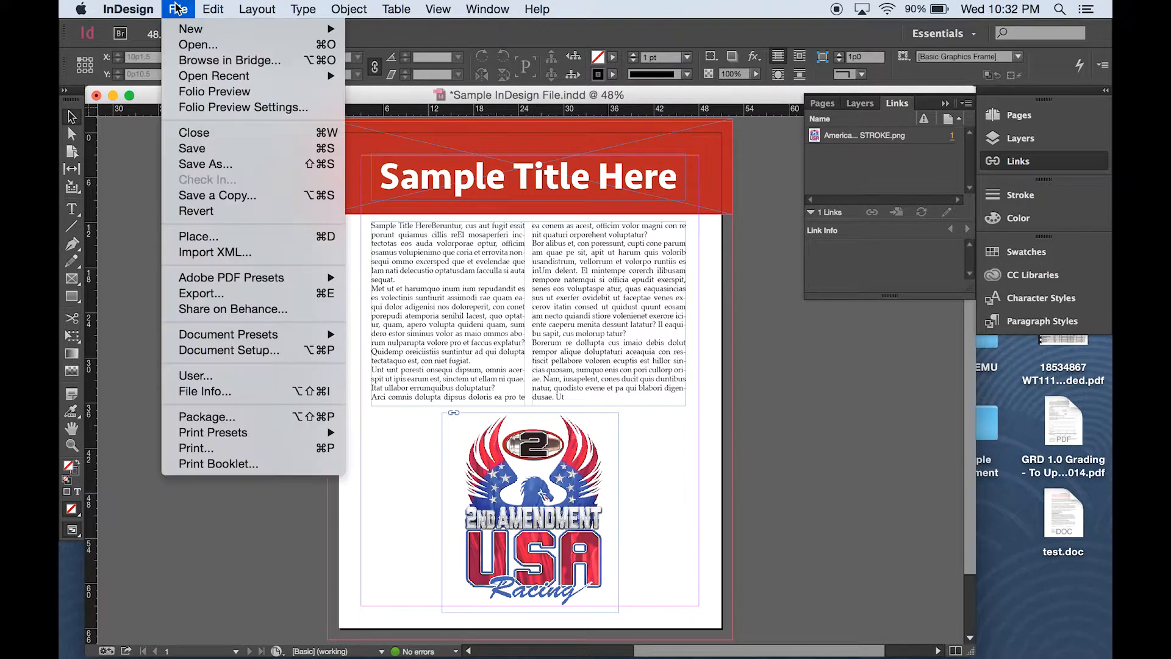
left_click(202, 151)
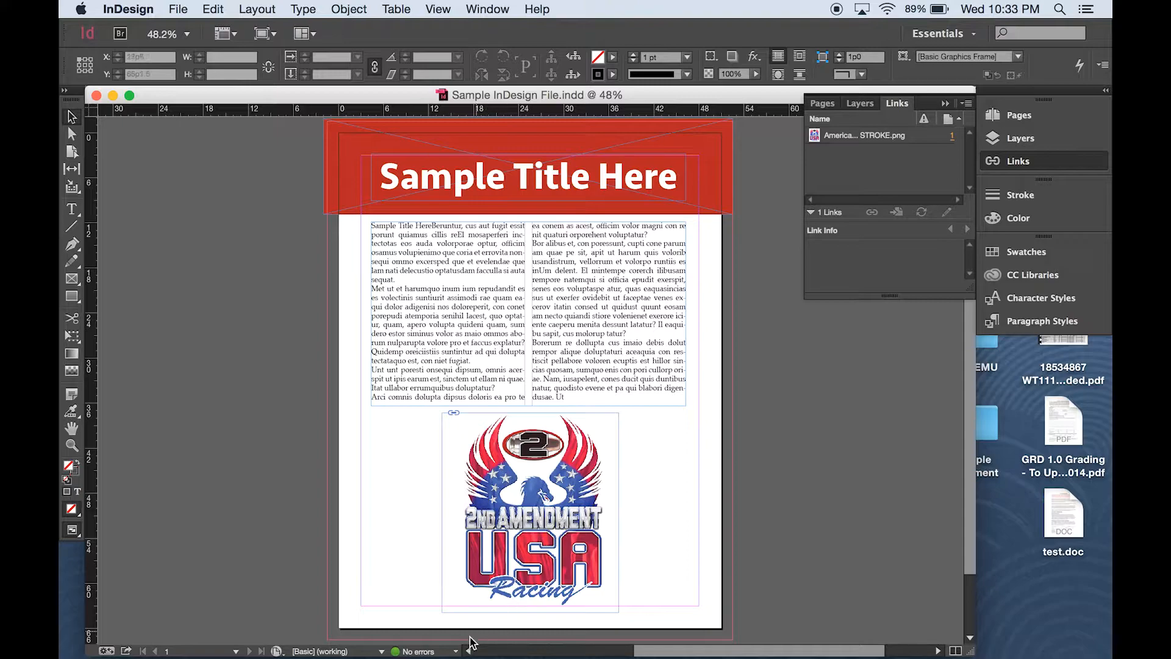
Check the document for preflight errors and view the available preflight profiles, keeping [Basic] (working).
left_click_drag(366, 94, 370, 61)
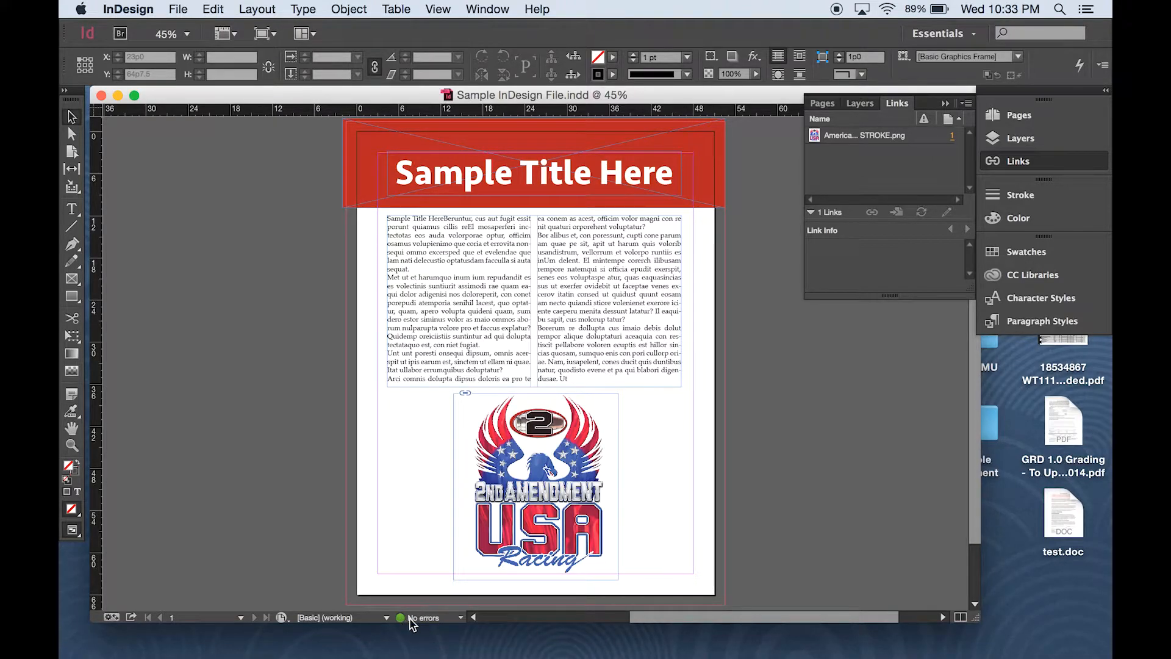
left_click(461, 619)
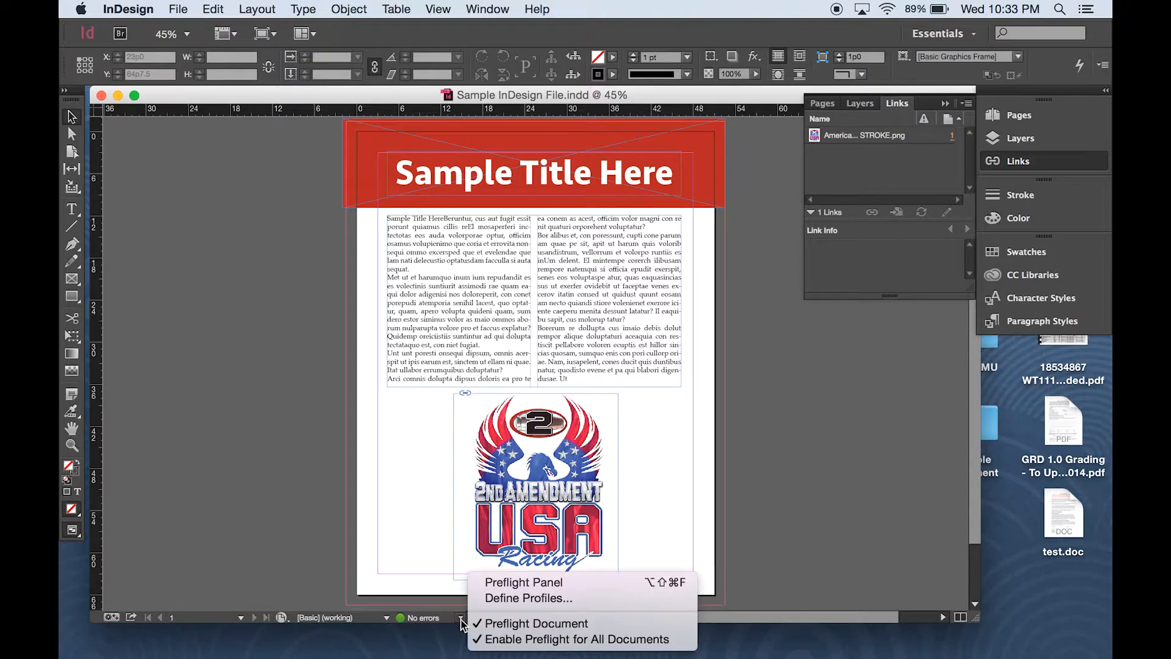
left_click(524, 583)
left_click_drag(615, 207, 689, 144)
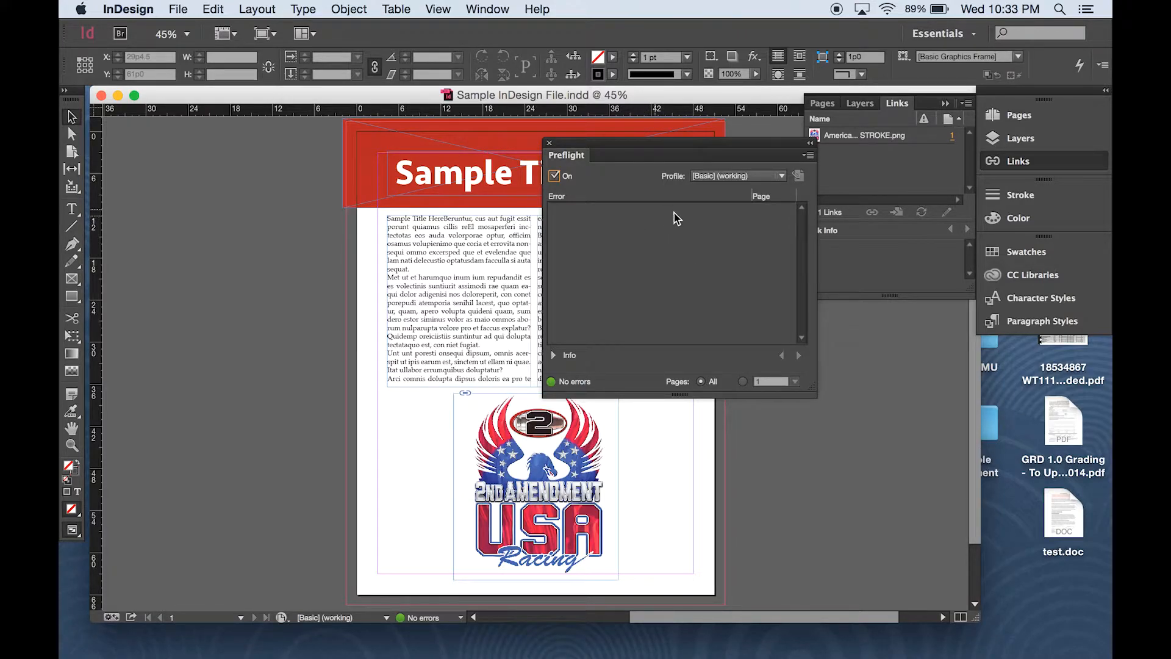
left_click(782, 179)
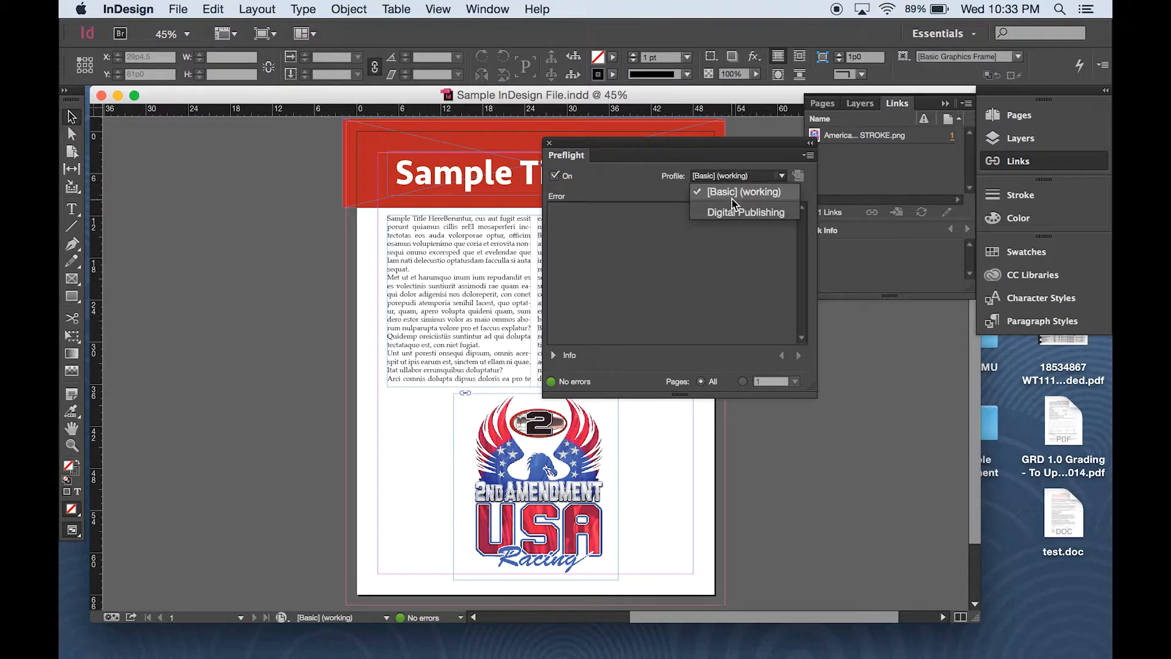
left_click(650, 288)
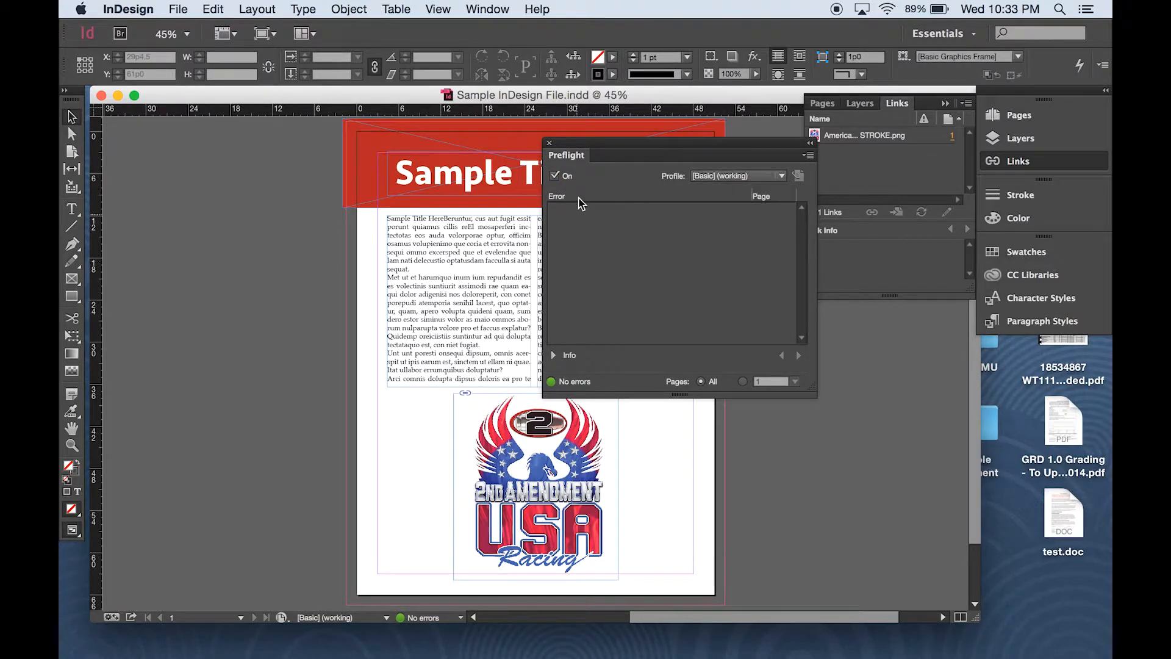
left_click(551, 144)
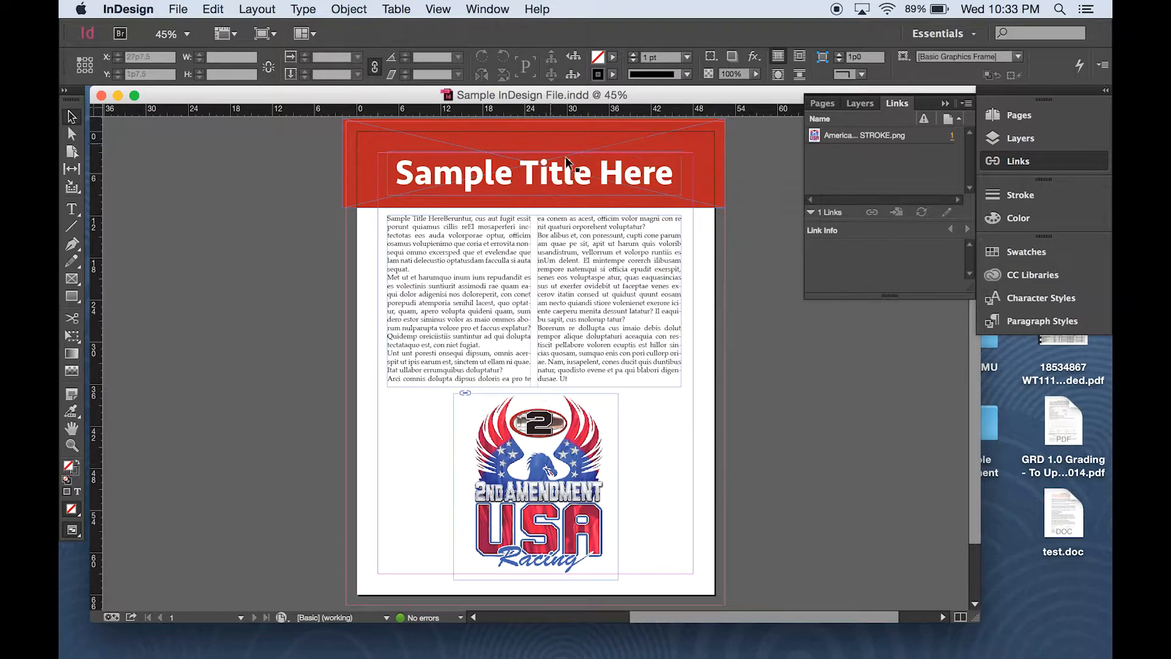
Start packaging the document and review the package summary.
left_click(179, 12)
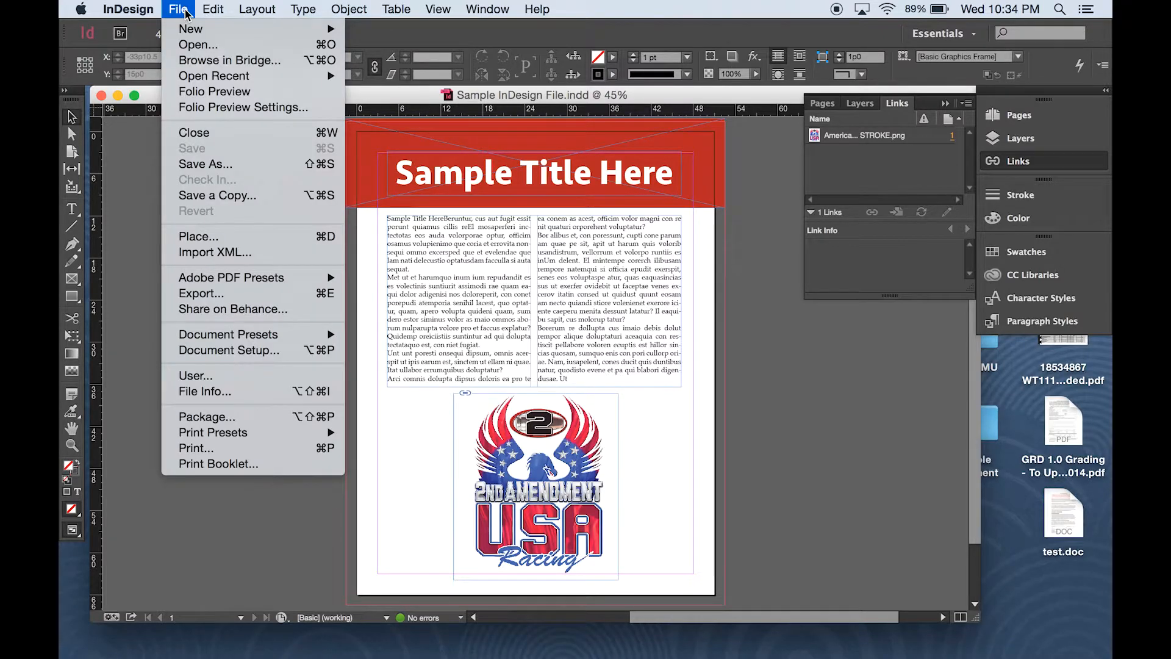
left_click(214, 421)
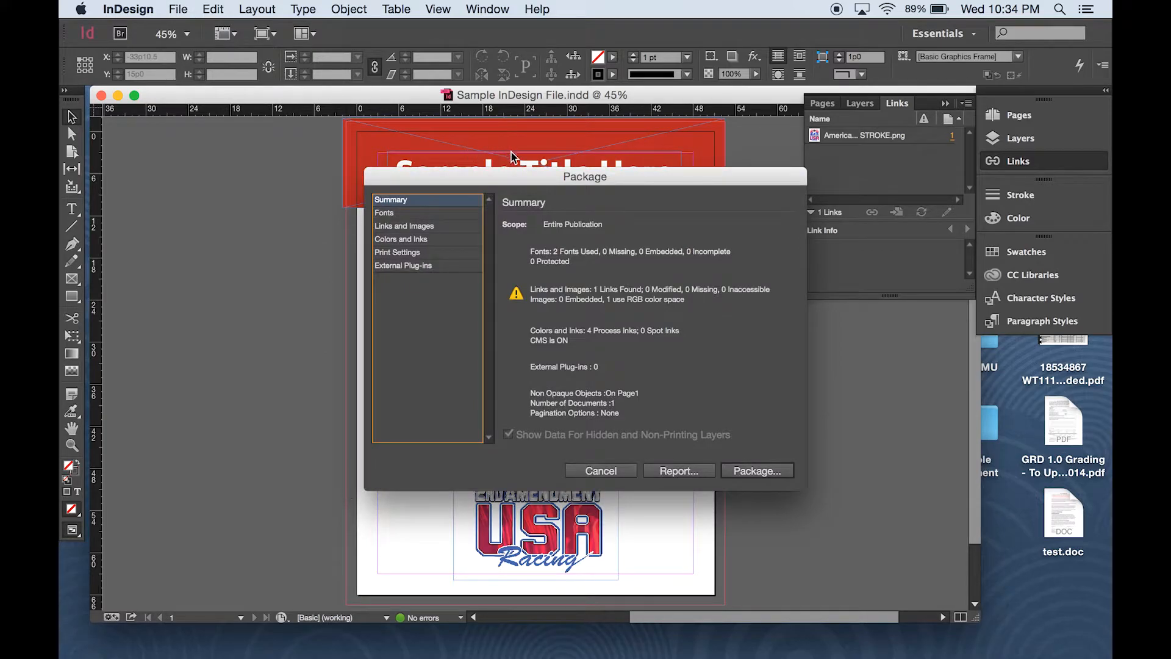
left_click_drag(517, 177, 452, 98)
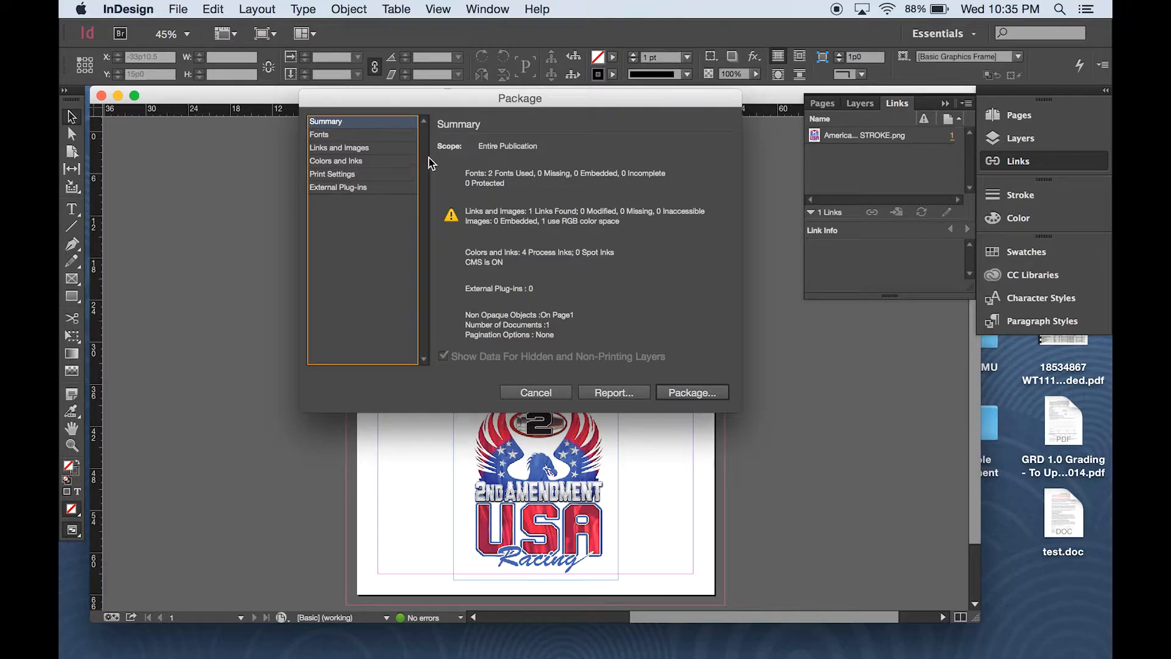
Review the package details for fonts, links and images, colors and inks, print settings and external plug-ins, ending on the summary.
left_click(346, 135)
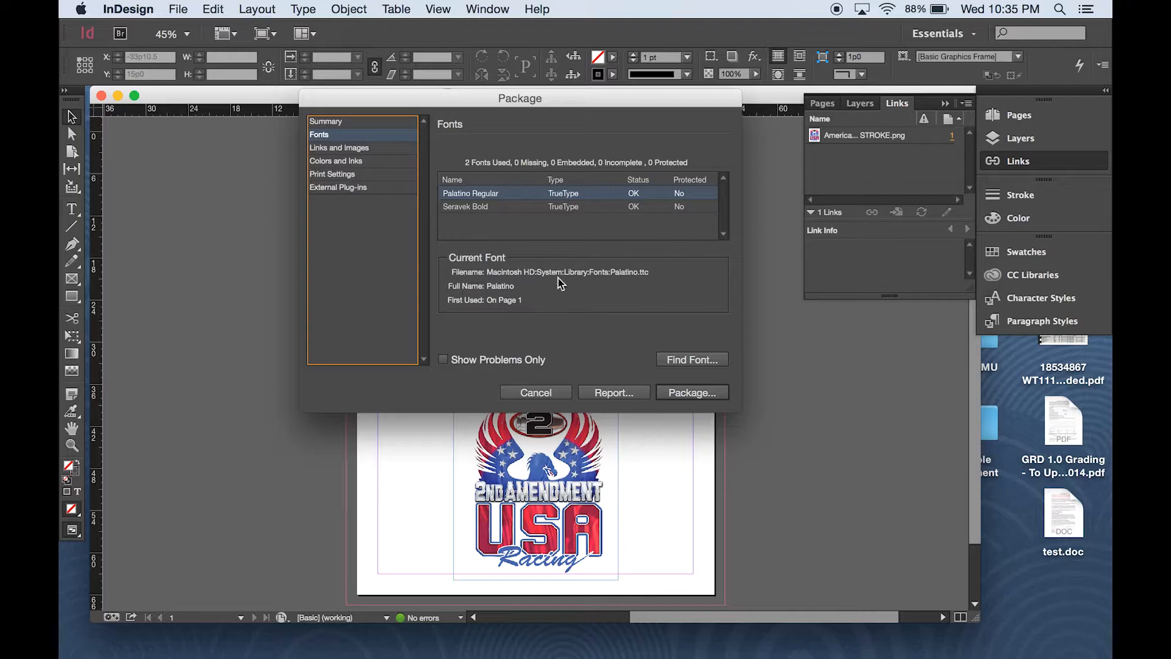
left_click(398, 148)
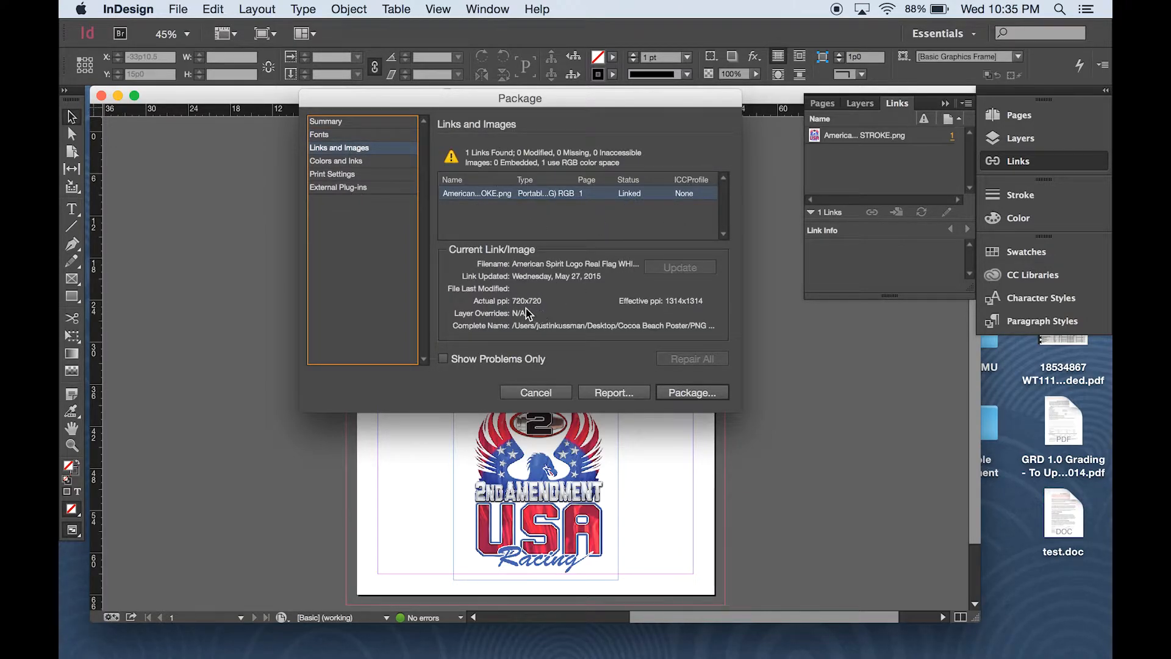
left_click(331, 161)
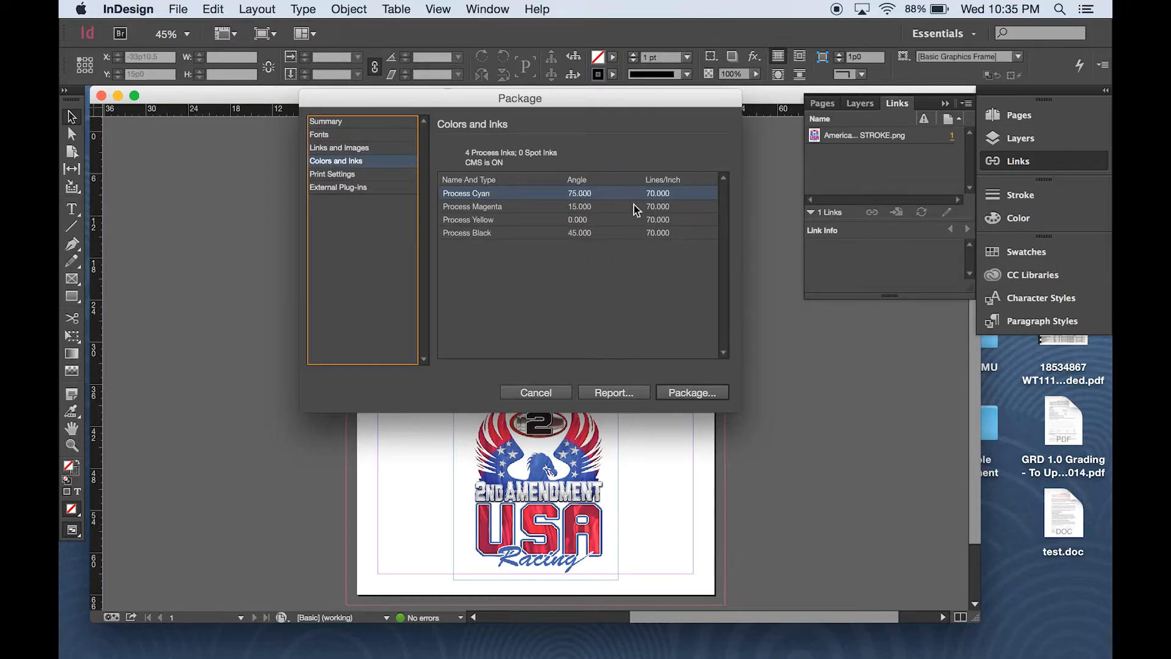
left_click(343, 175)
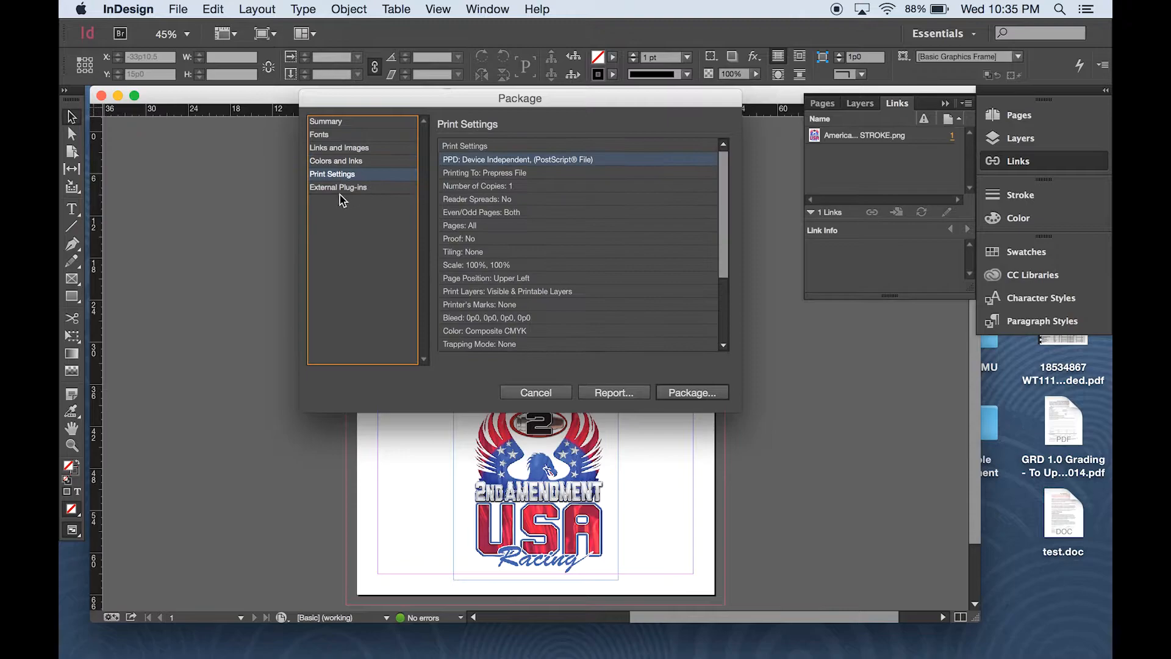
left_click(339, 189)
left_click(332, 121)
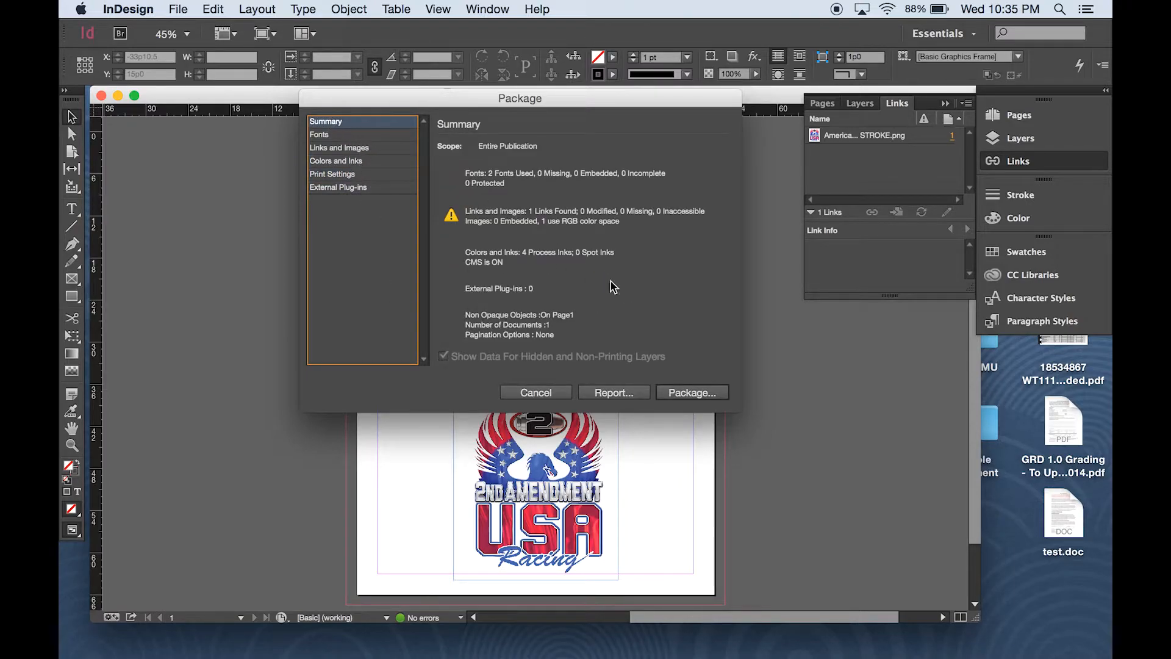
Proceed with the package using Instructions.txt for the printing instructions, leaving the contact and company fields blank.
left_click(711, 393)
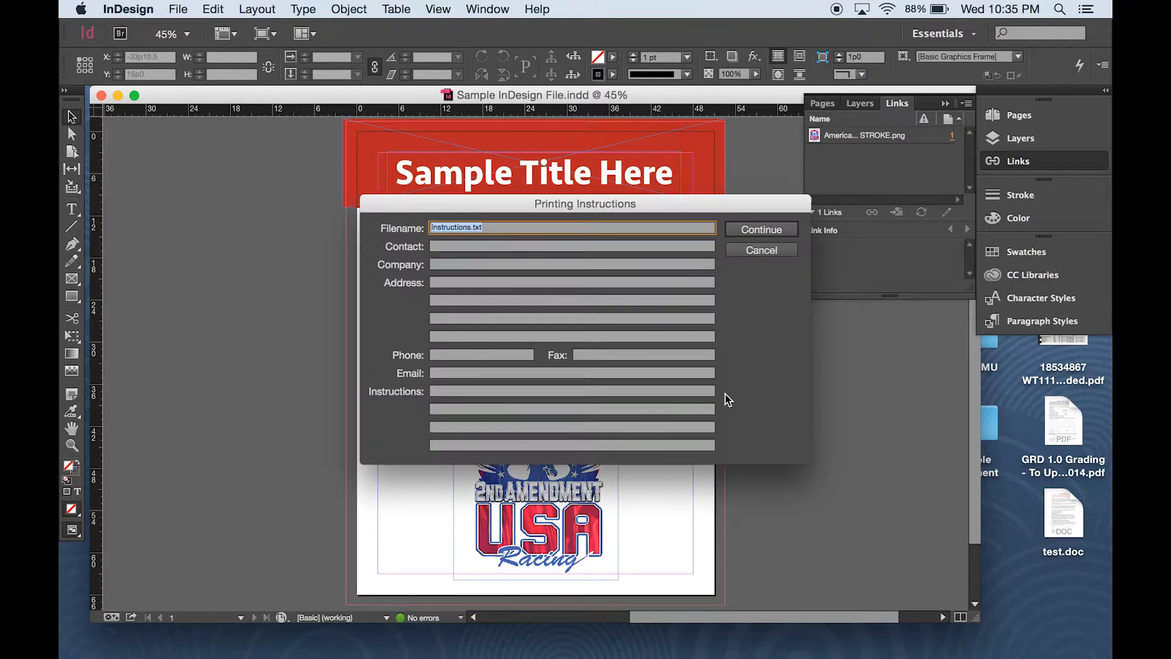
left_click_drag(598, 193, 506, 75)
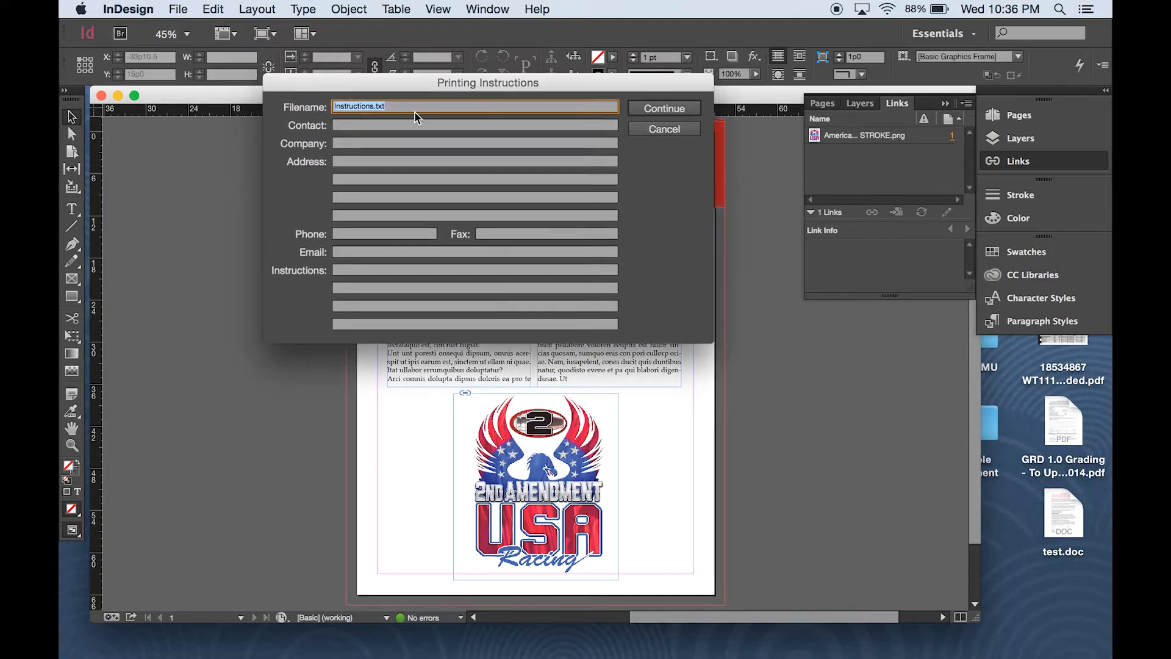
left_click(358, 126)
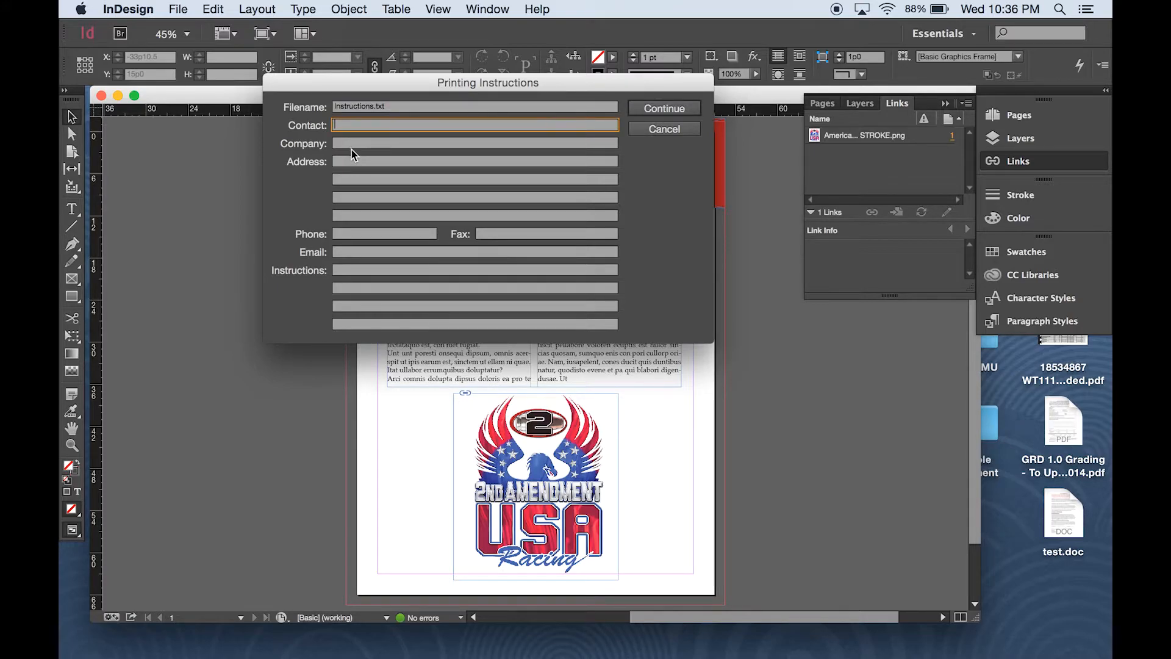
left_click(354, 145)
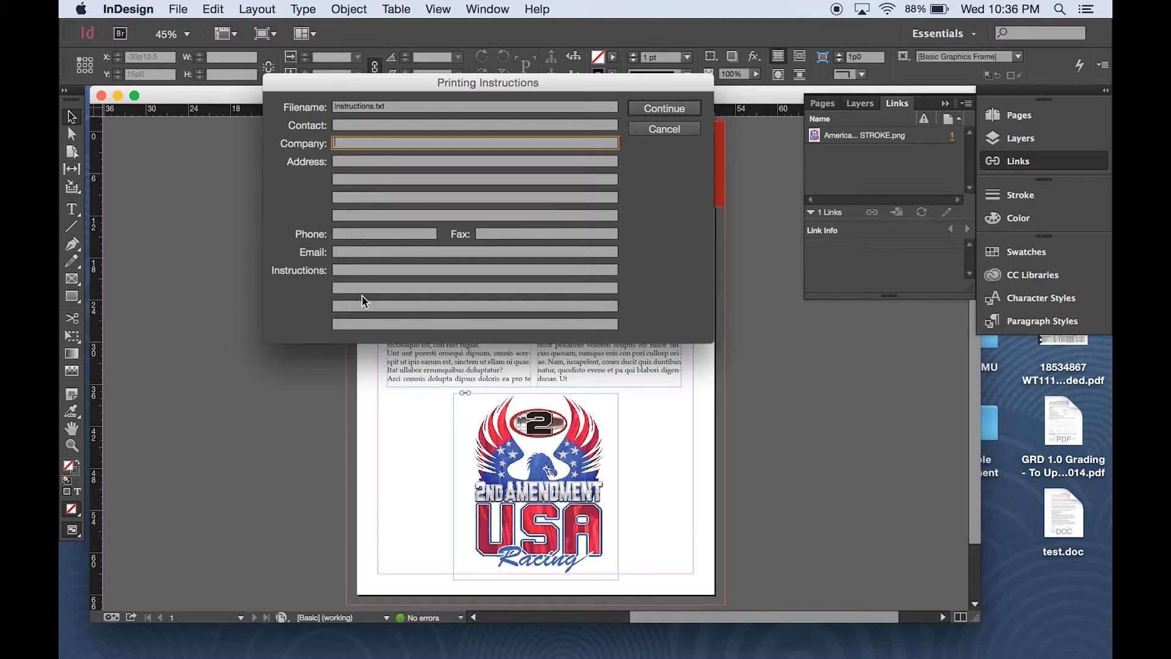
left_click(663, 110)
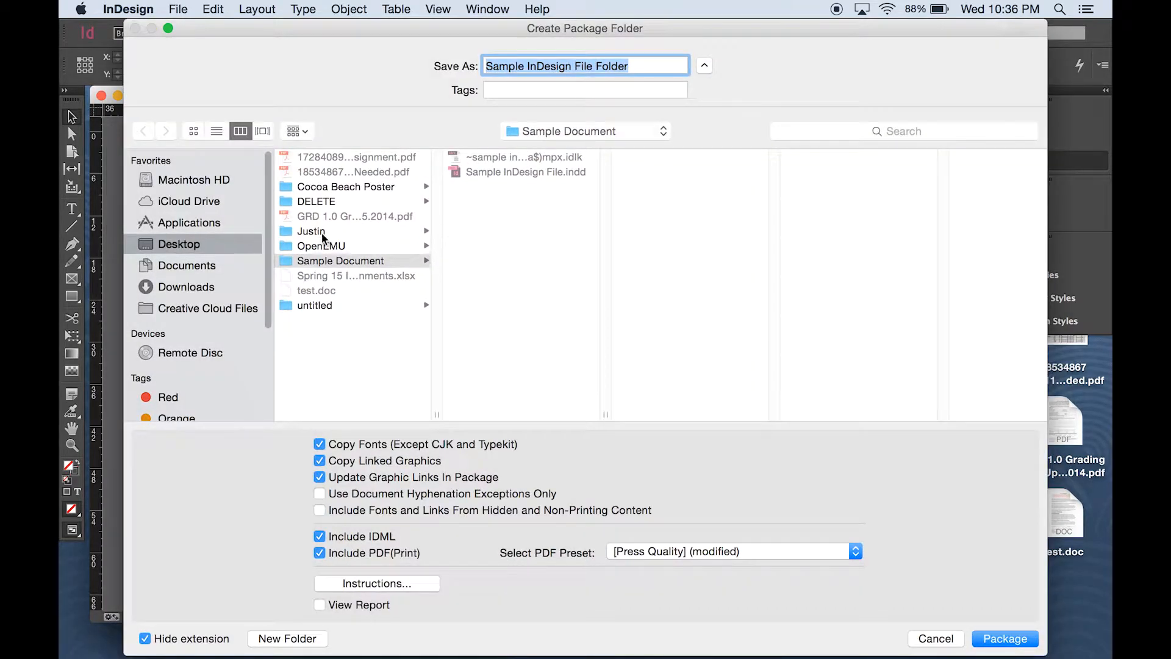
Package the document as Sample InDesign File Folder inside the Desktop's Sample Document folder, accepting the font copying restrictions.
left_click(172, 245)
left_click(327, 262)
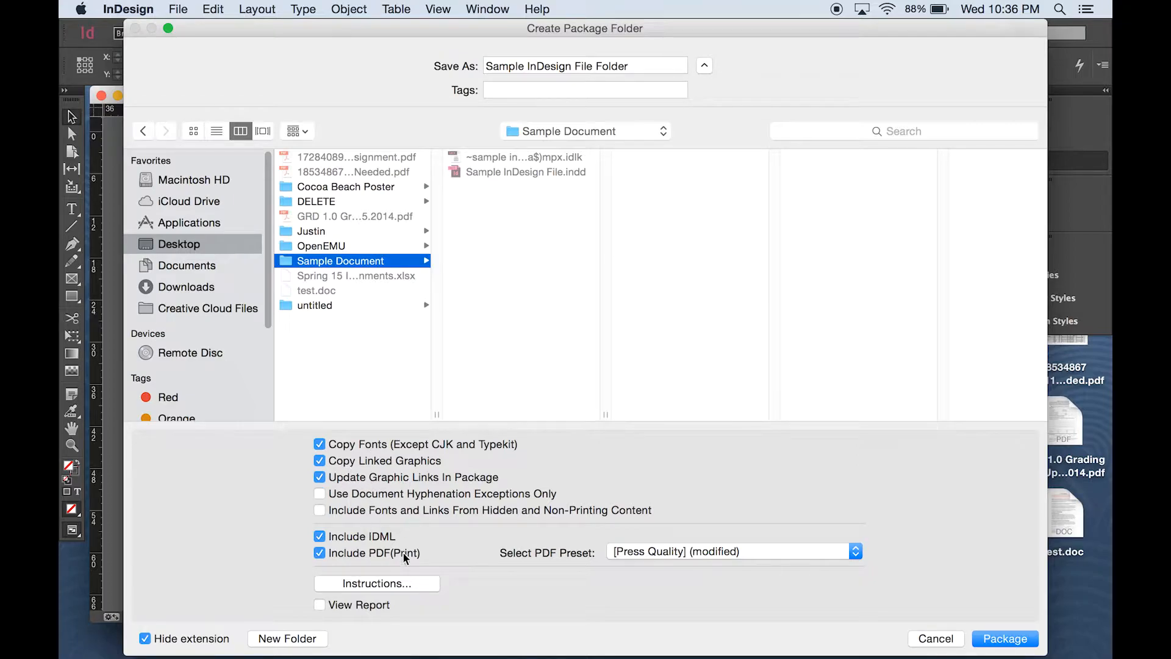
left_click(1006, 641)
left_click_drag(535, 238, 427, 168)
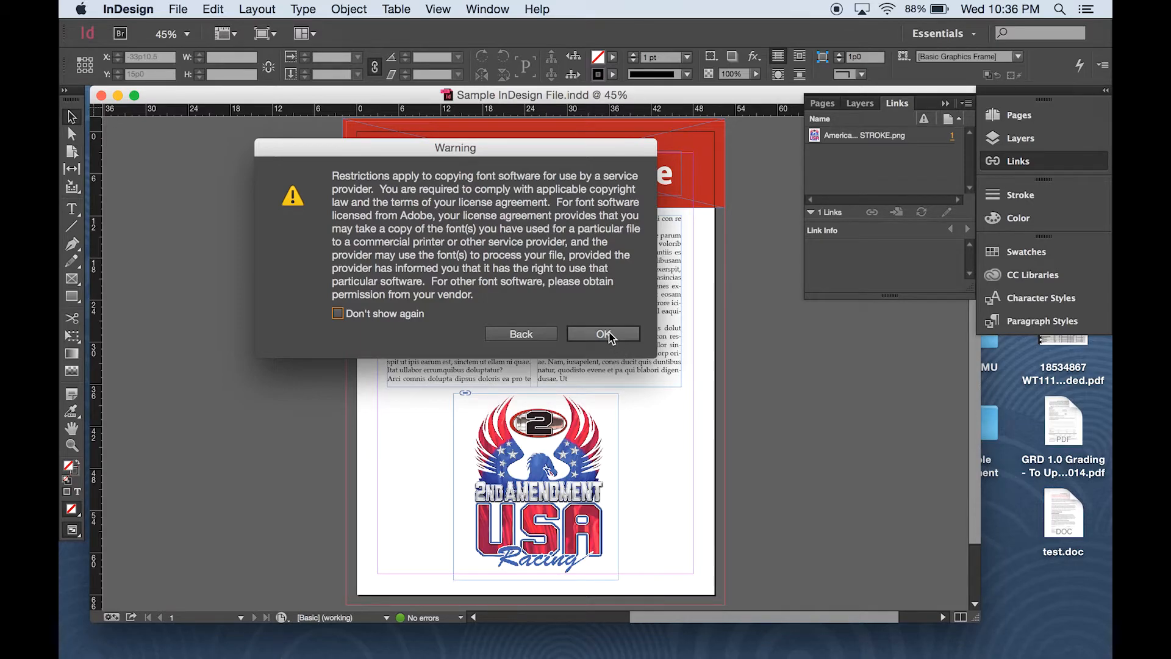
left_click(604, 334)
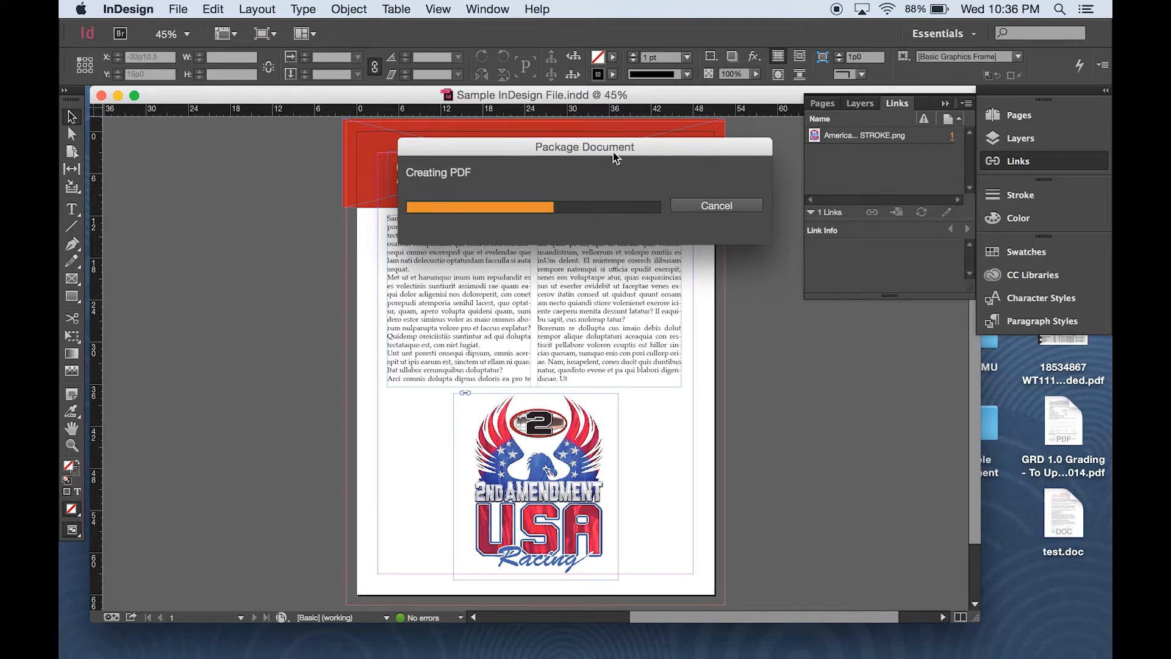
Switch to Finder and open Sample InDesign File Folder inside the Desktop's Sample Document folder.
mouse_move(133, 652)
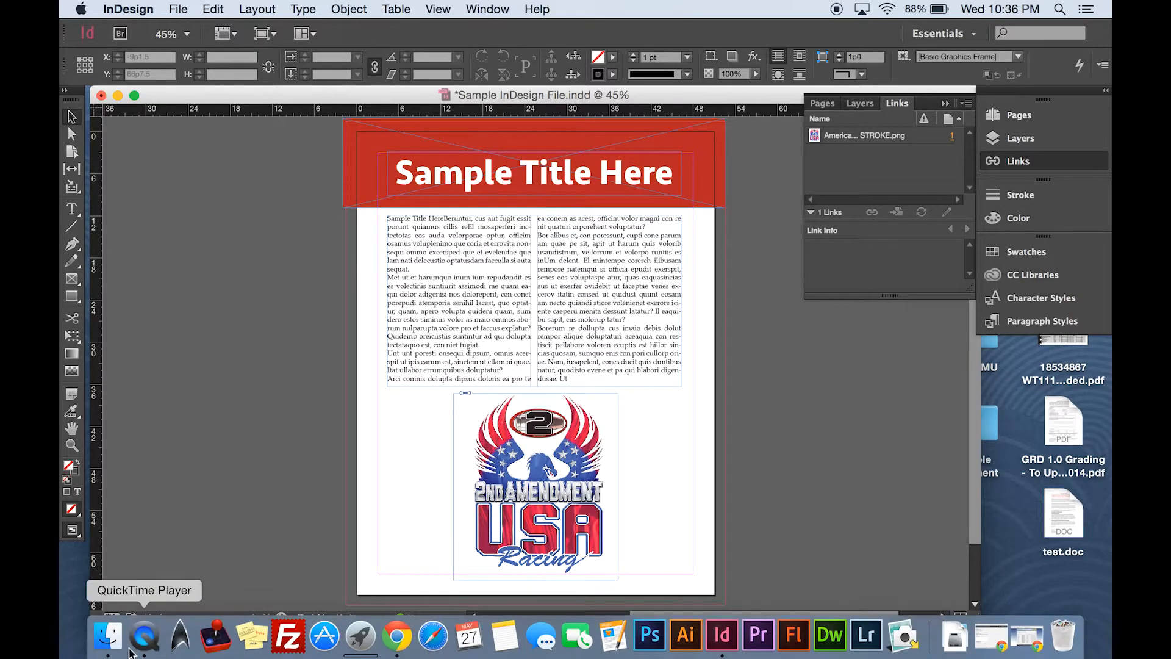
left_click(108, 636)
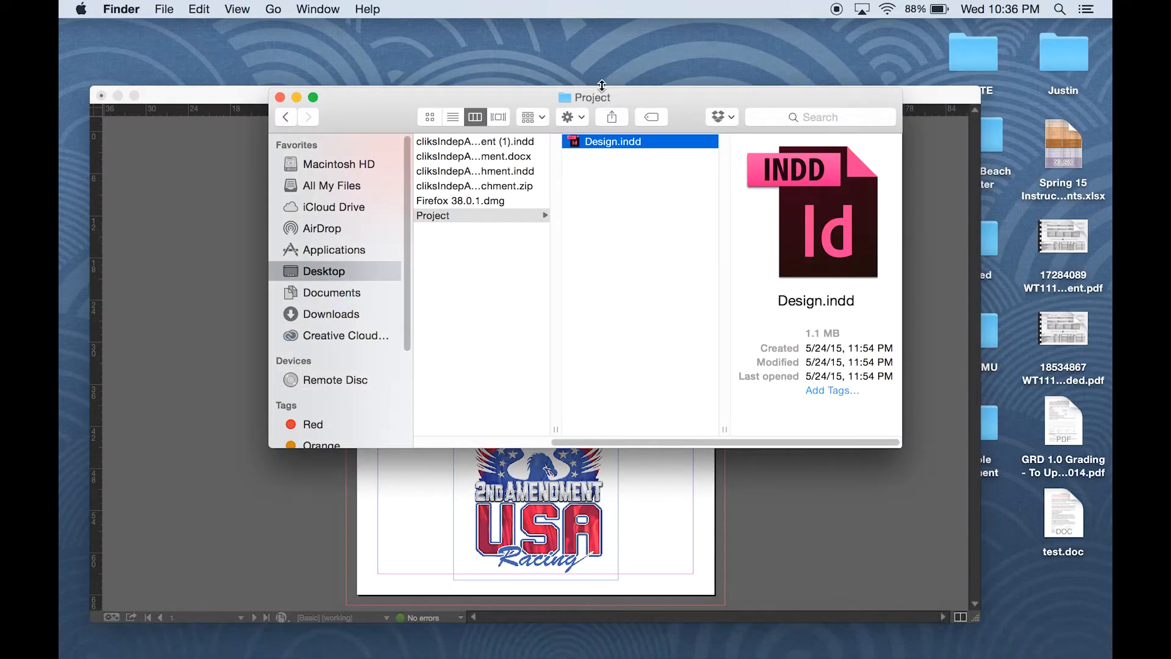
left_click(486, 344)
left_click(524, 243)
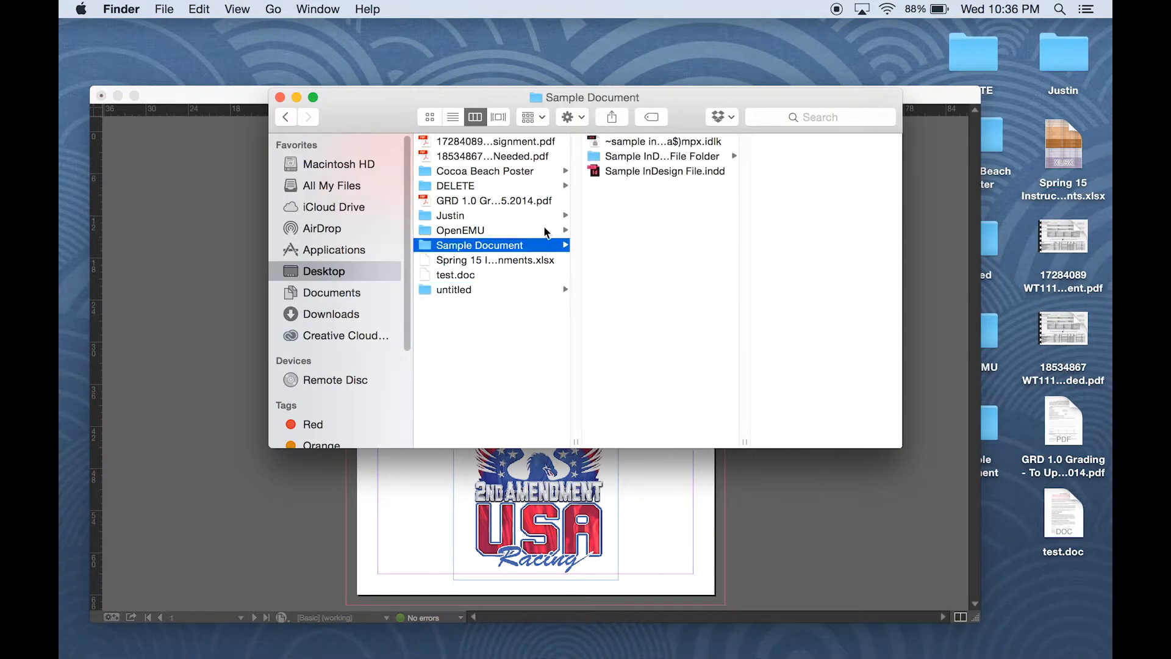
left_click(650, 157)
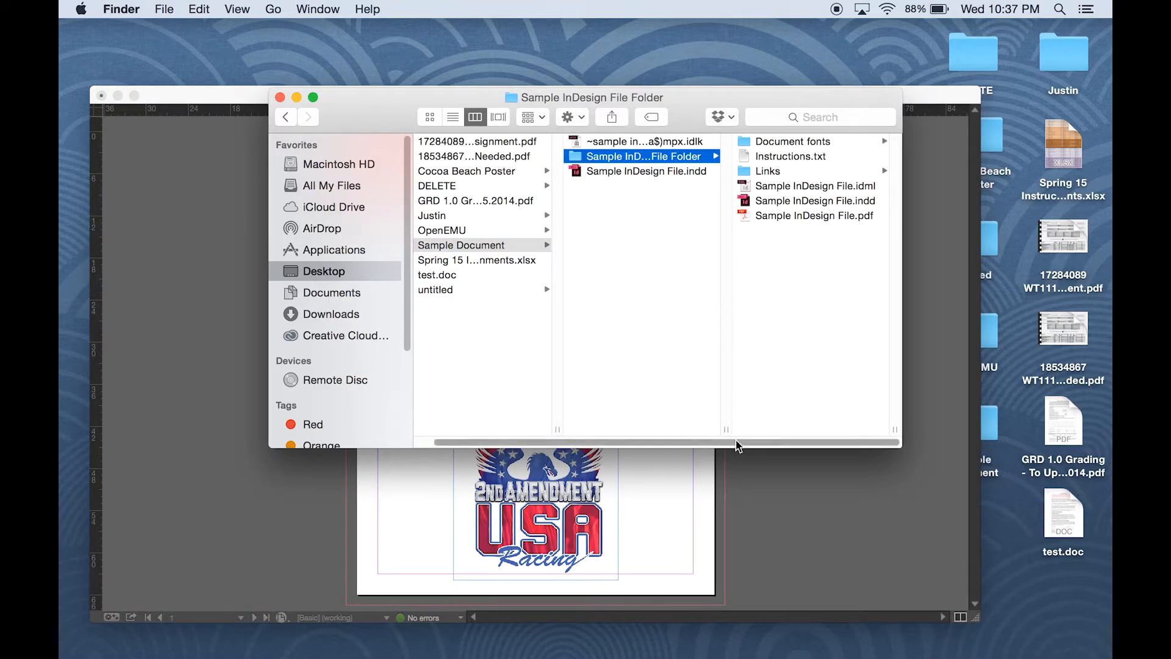
Widen the column holding the package folder, then reposition and widen the Finder window to fit its contents.
left_click_drag(731, 428, 763, 415)
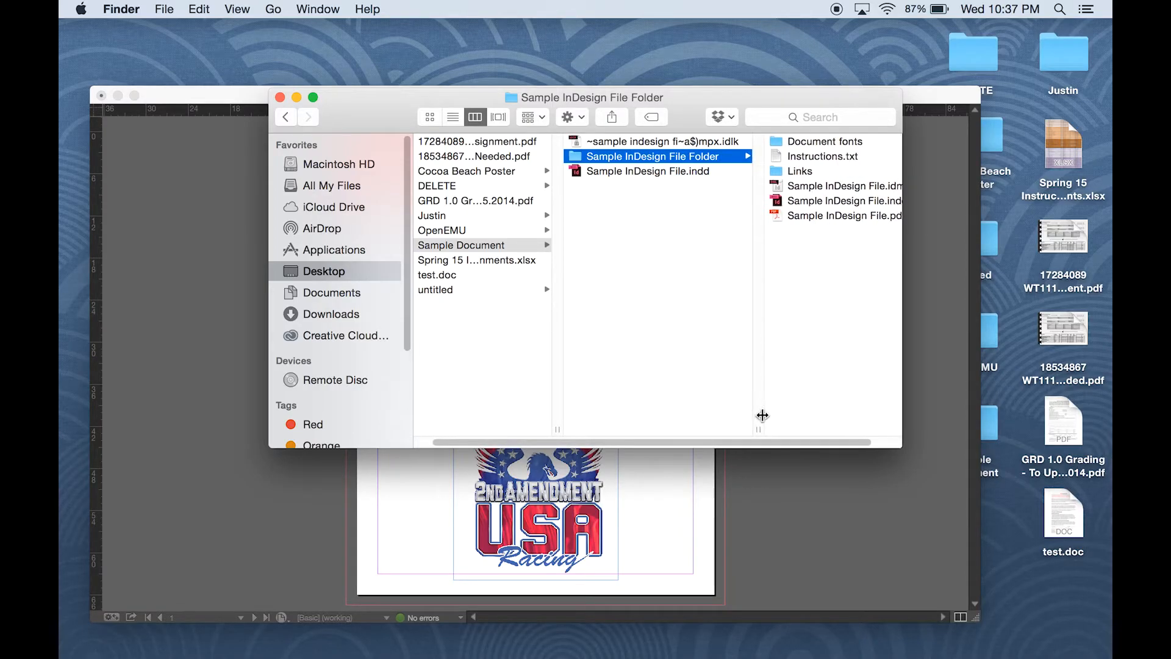
left_click_drag(757, 97, 595, 46)
left_click_drag(744, 108, 962, 113)
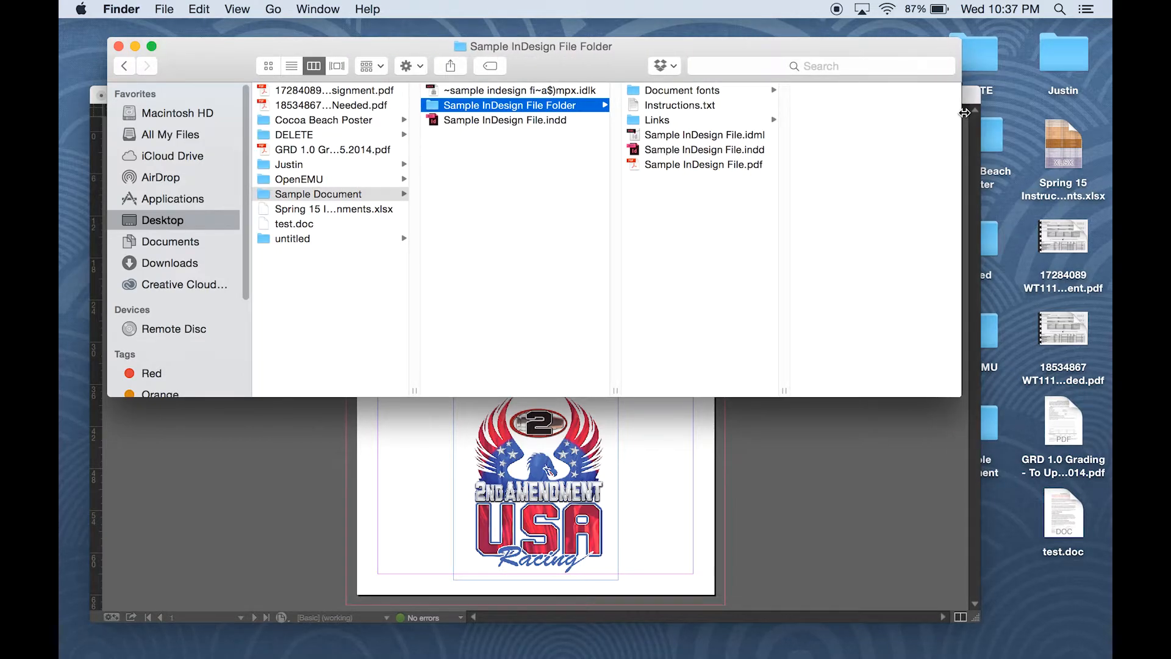
Review the packaged Document fonts folder, Instructions.txt, Links folder, INDD file and PDF in Sample InDesign File Folder.
left_click(689, 93)
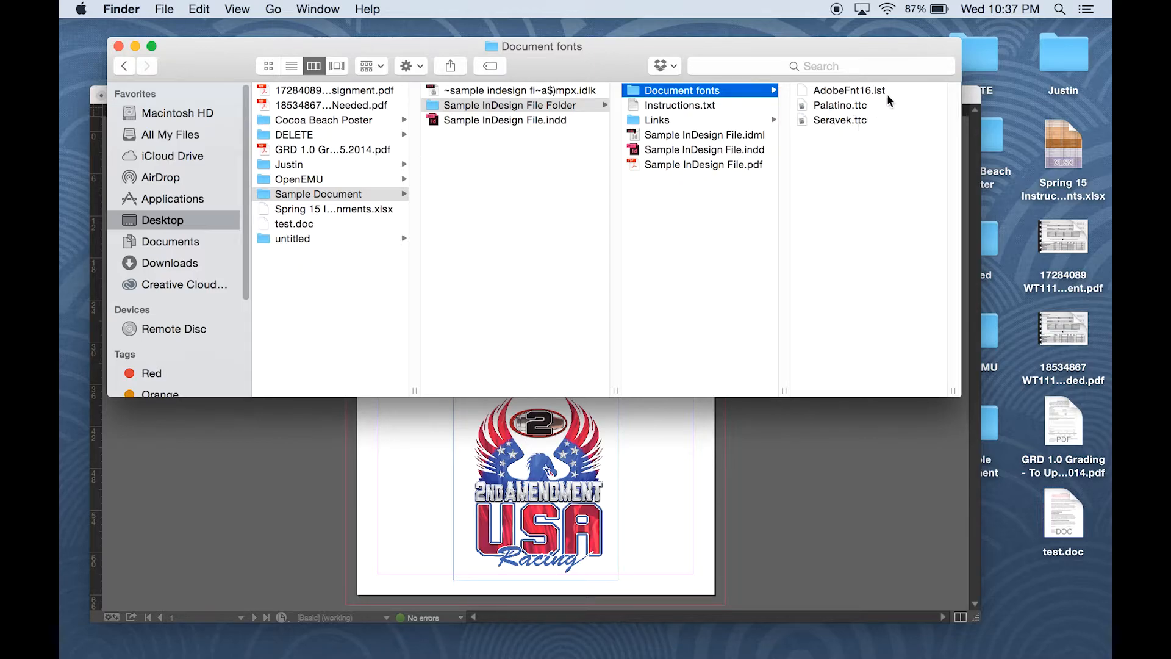
left_click(677, 108)
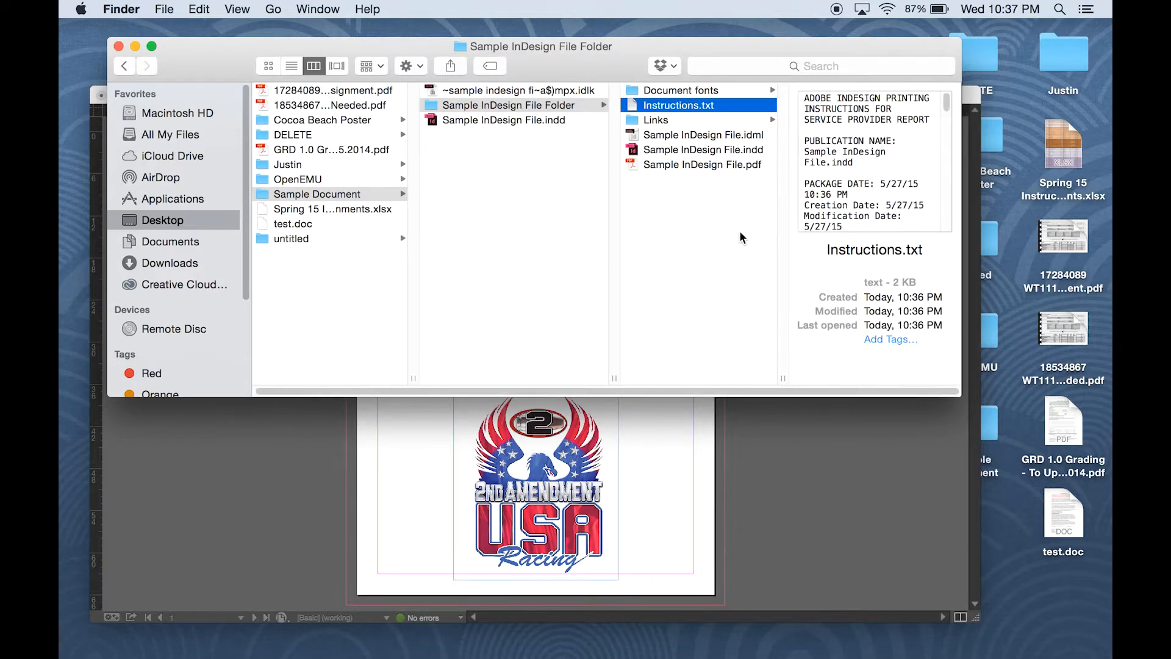
left_click(676, 121)
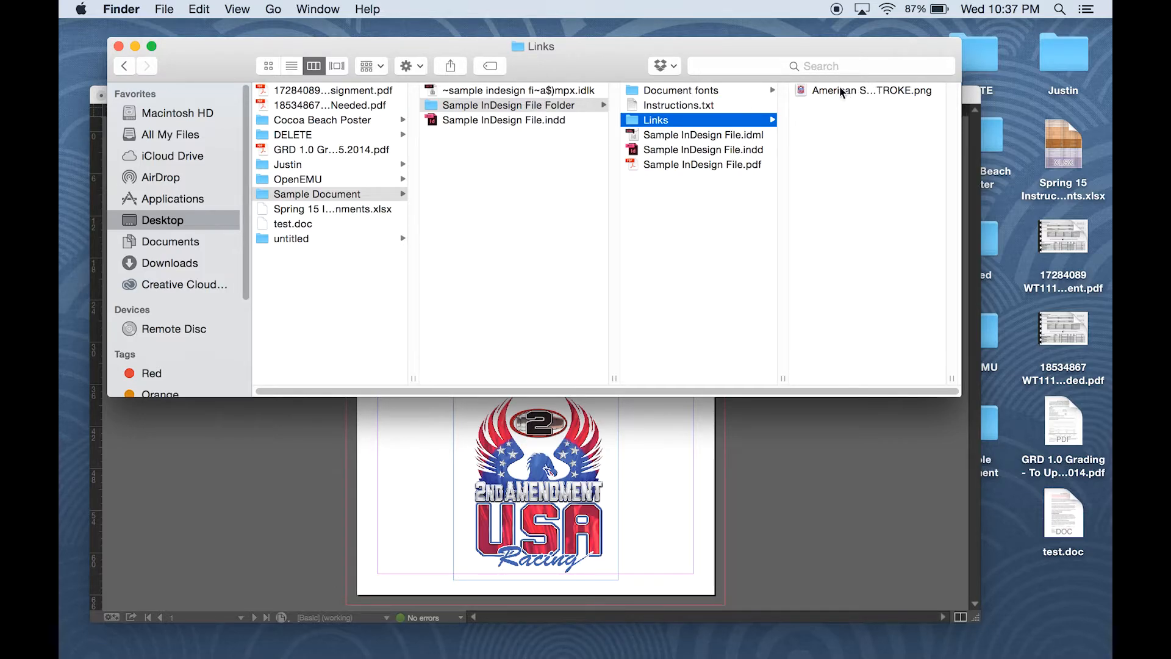
left_click(717, 153)
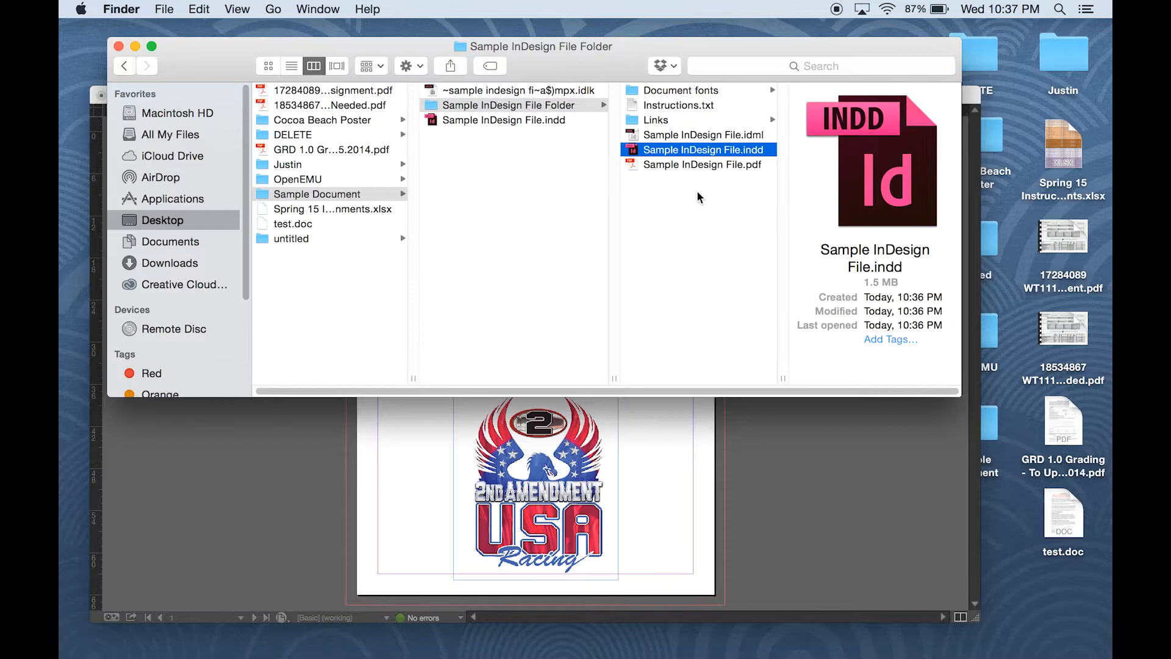
left_click(705, 165)
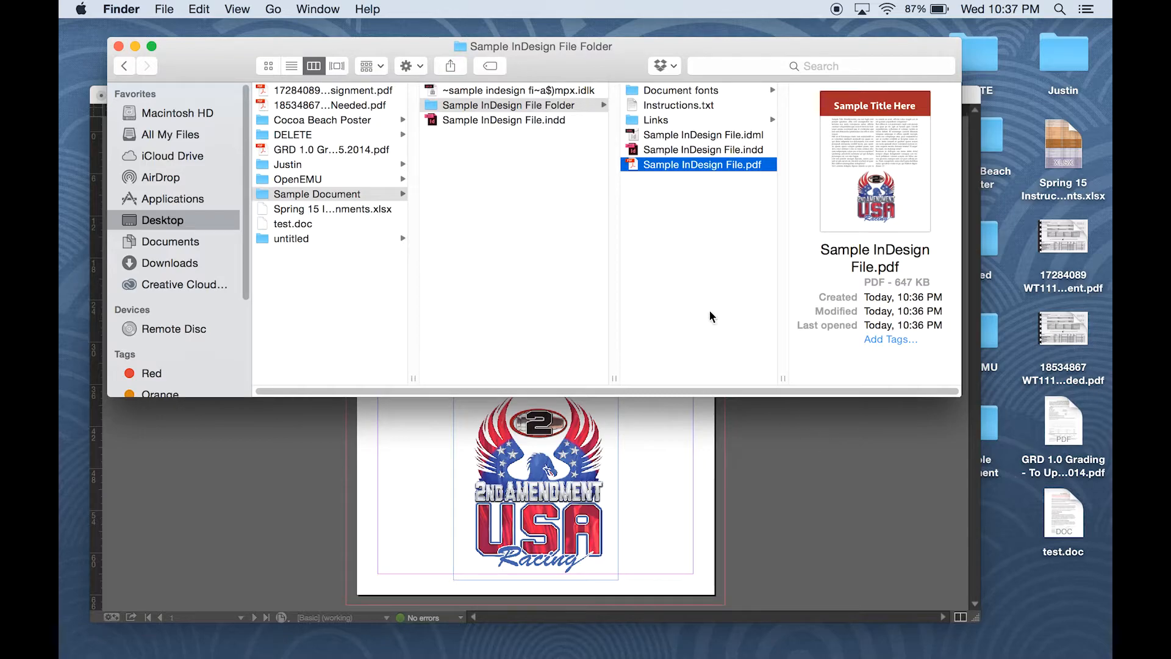
Delete Sample InDesign File.pdf from the package folder.
left_click(693, 241)
left_click(683, 166)
key("Left")
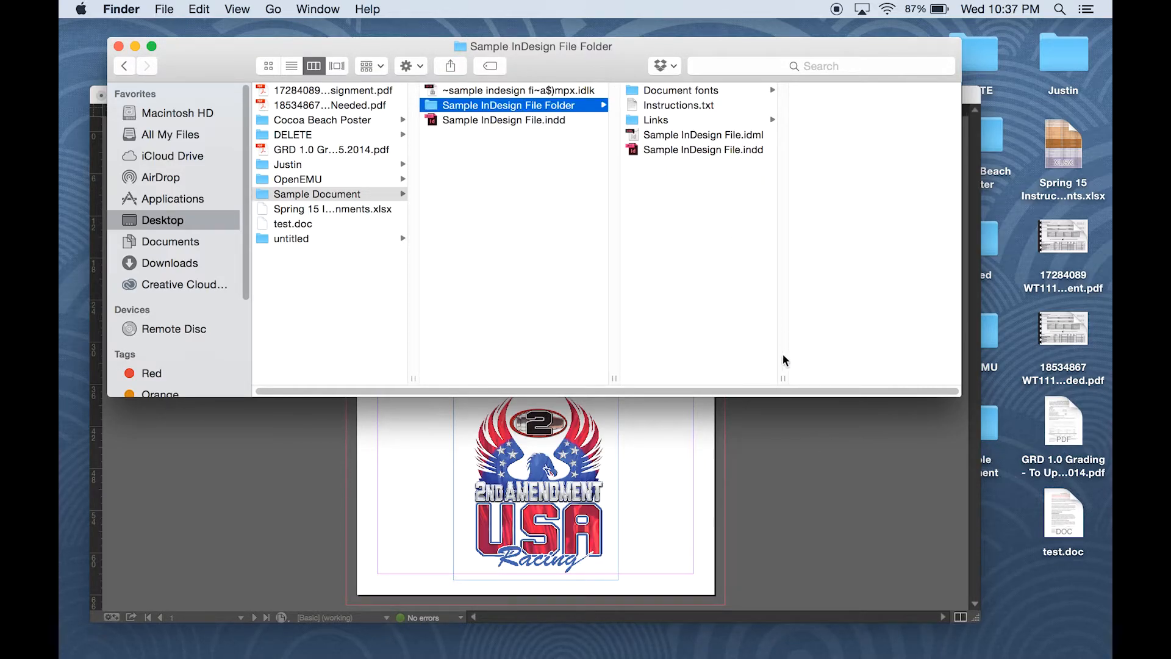
Switch to InDesign and start exporting the document as Adobe PDF (Print), named Sample InDesign File, into Sample InDesign File Folder.
left_click(810, 463)
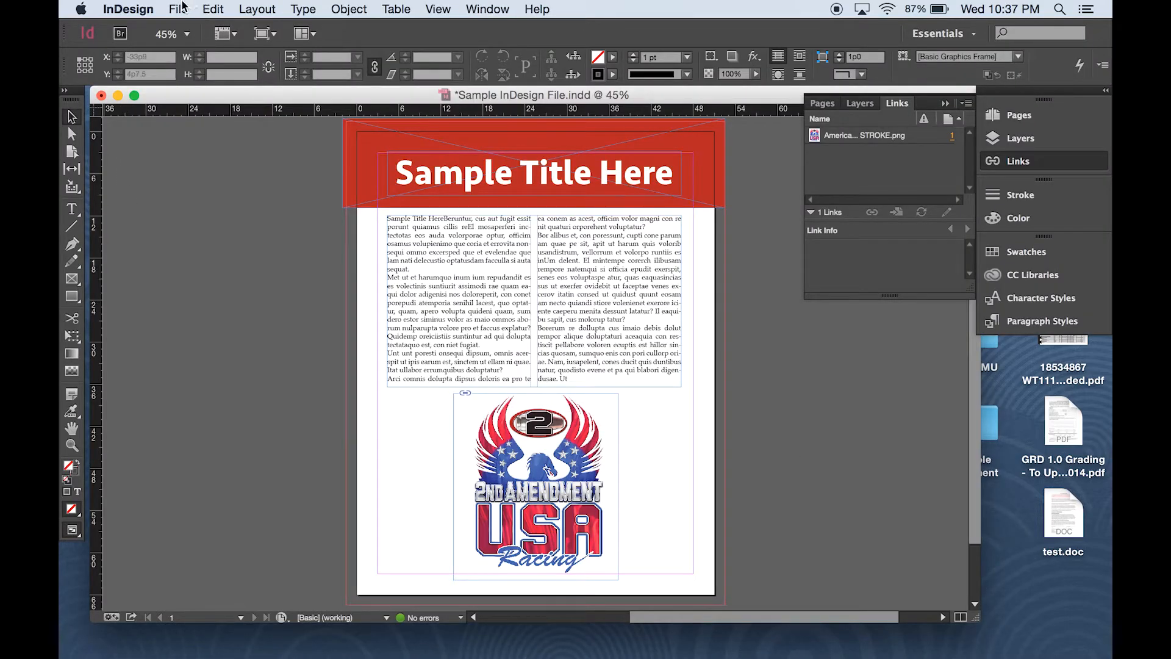
left_click(180, 9)
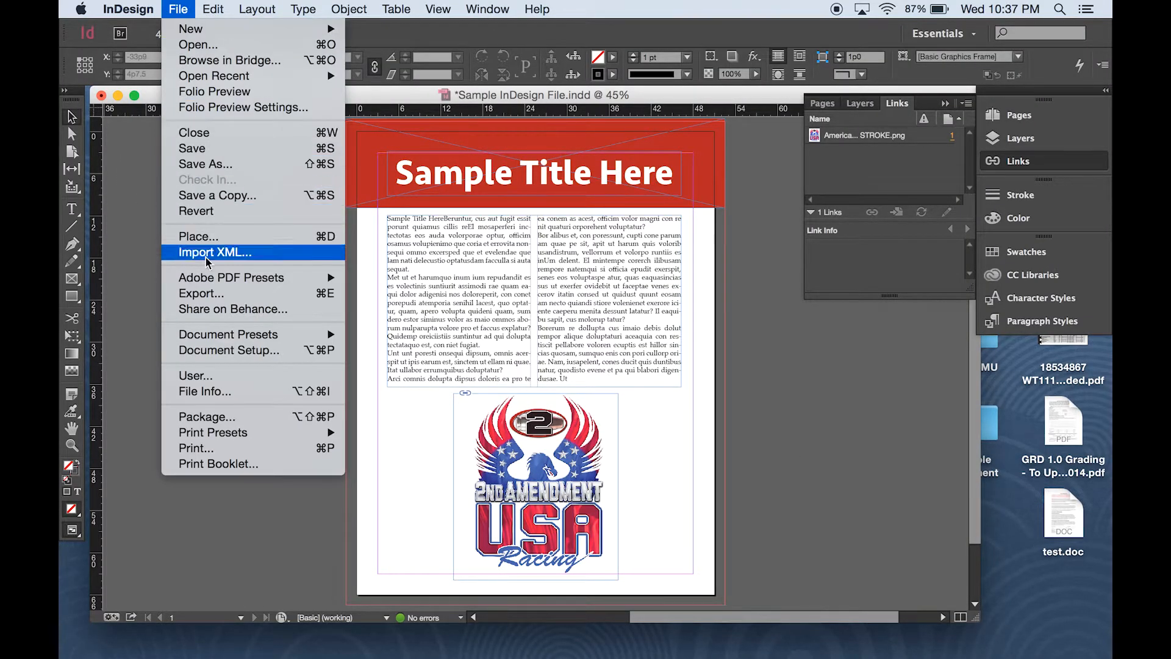
left_click(218, 296)
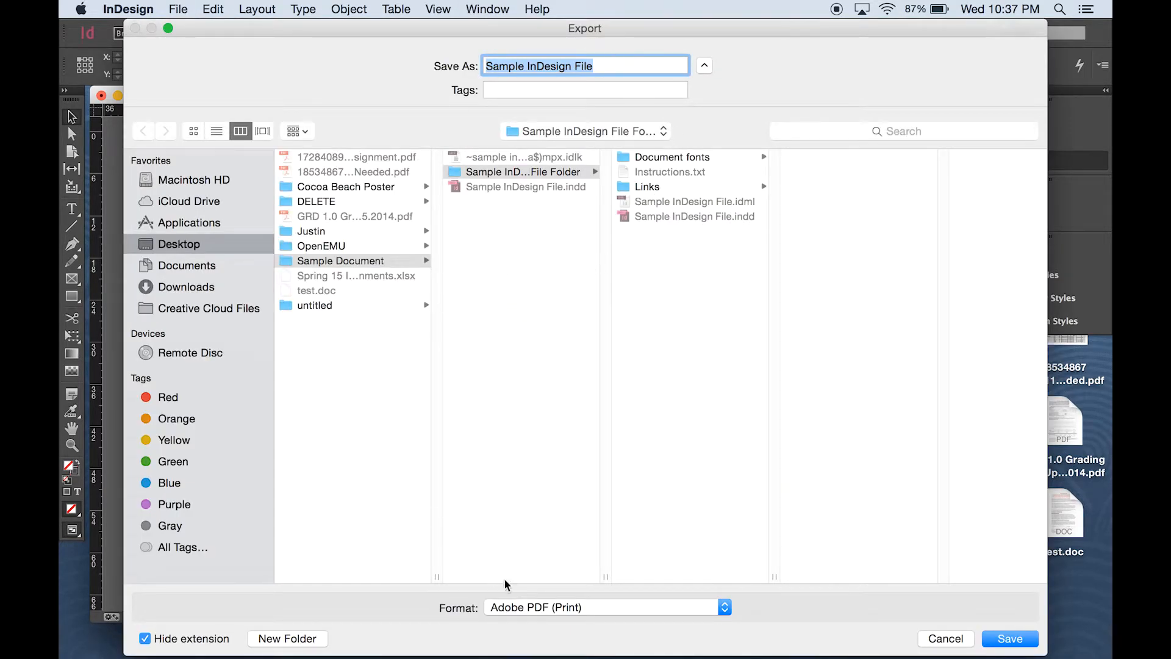
left_click(616, 609)
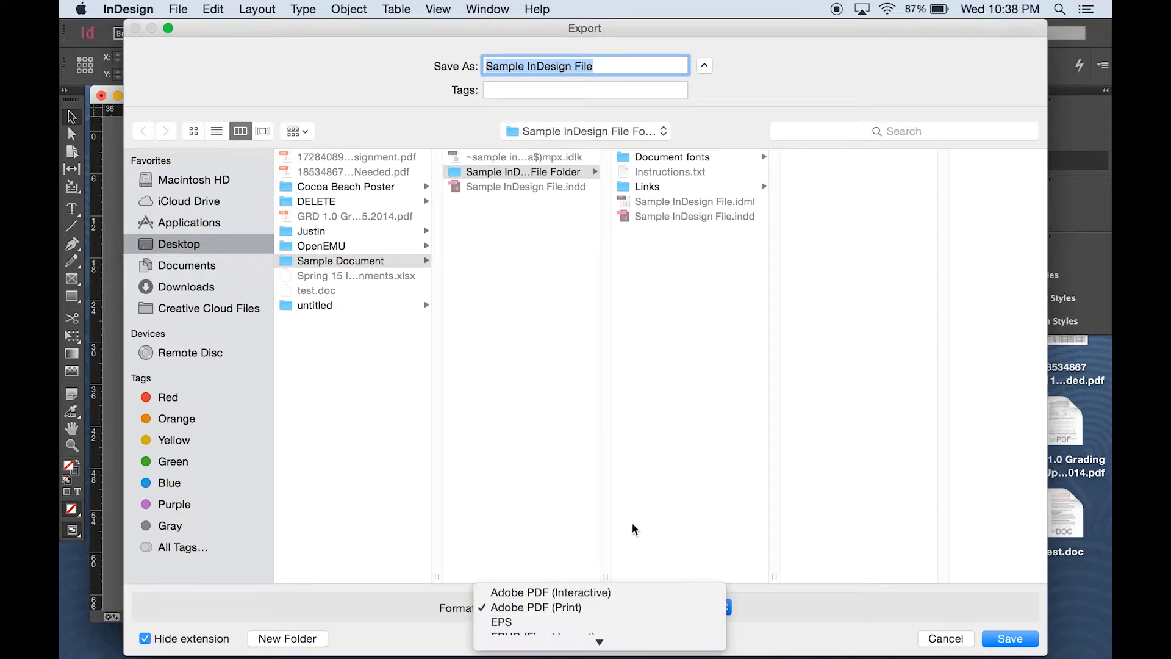
left_click(785, 33)
left_click_drag(785, 34, 781, 34)
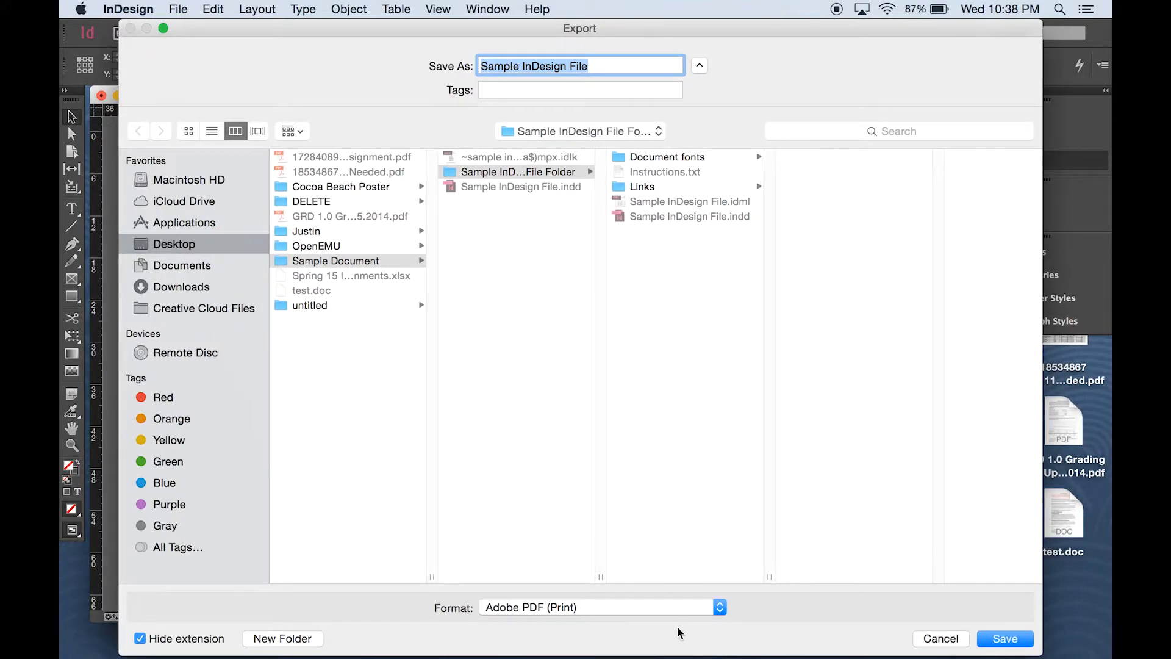
left_click(721, 607)
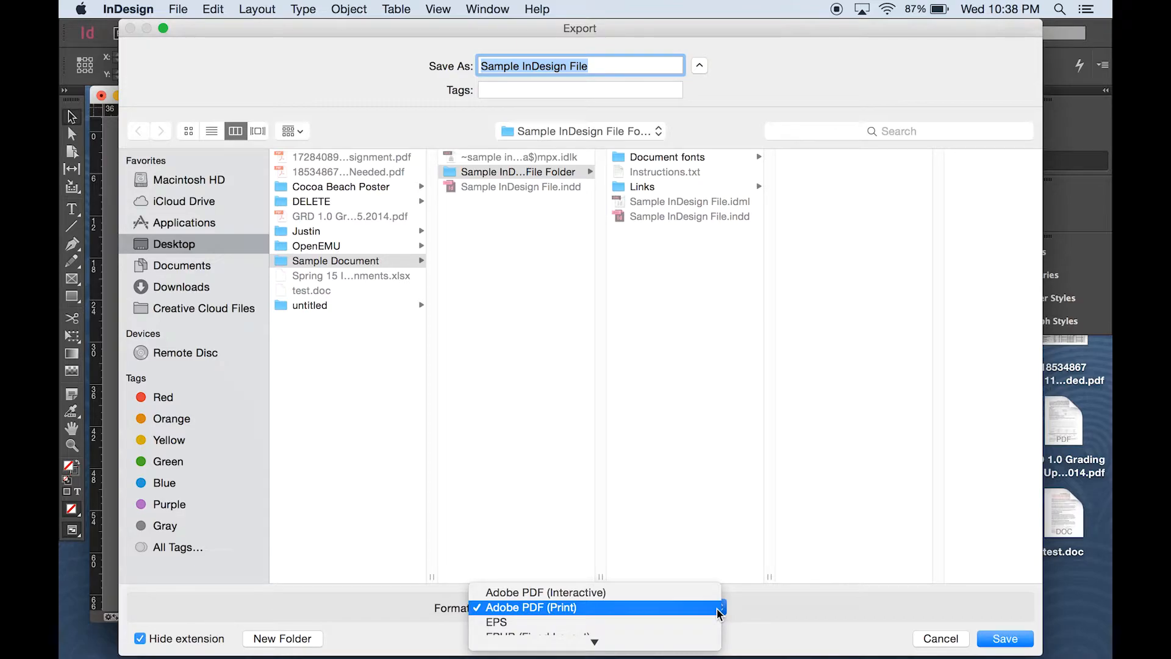
mouse_move(639, 647)
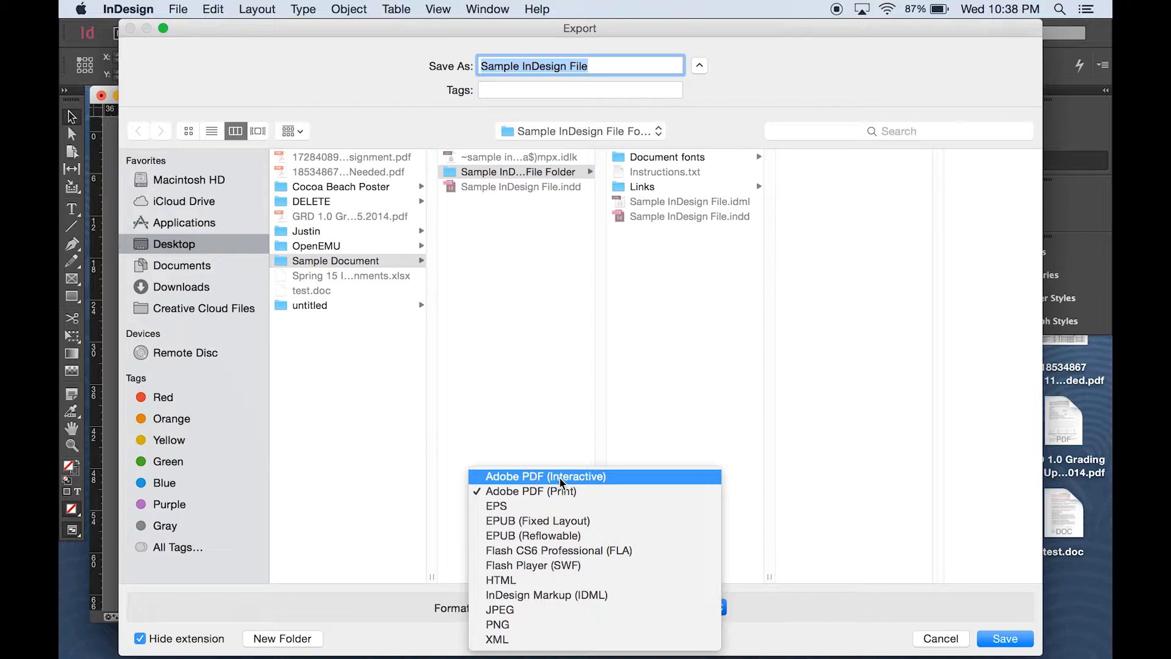
left_click(519, 492)
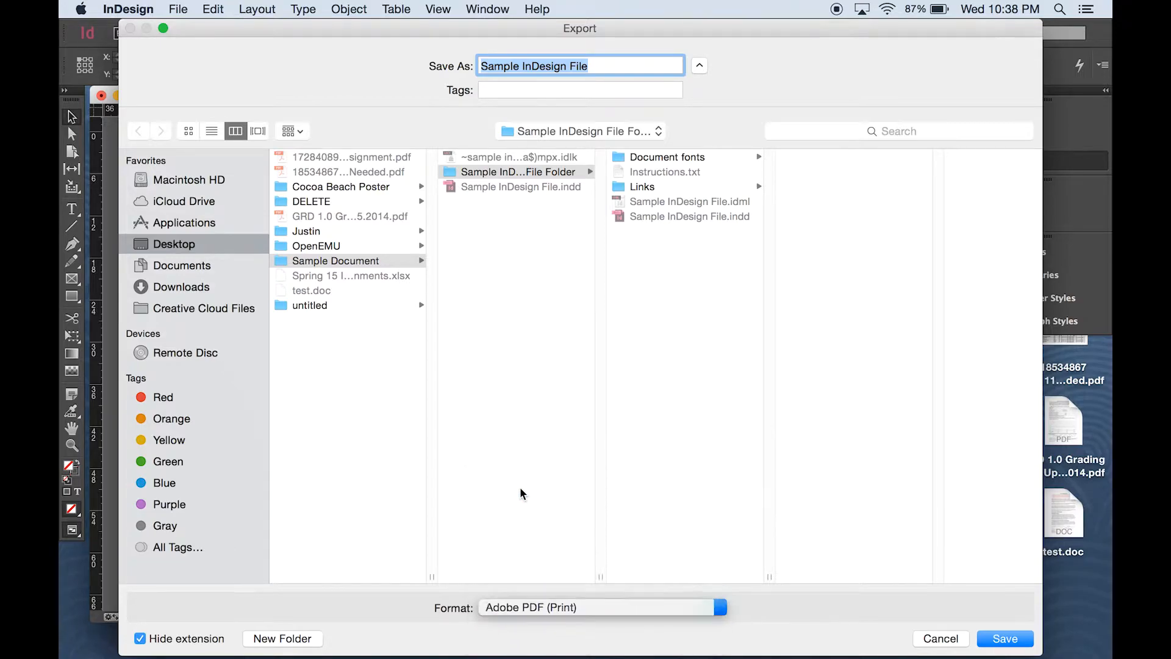
left_click(1012, 638)
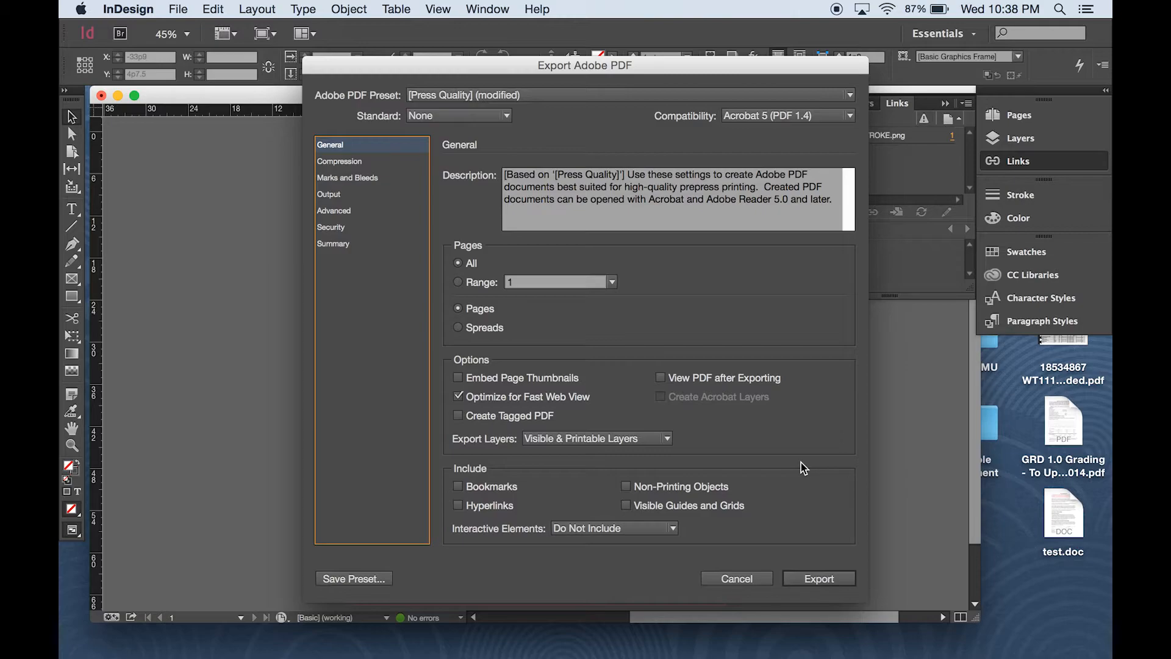
Set the Adobe PDF preset to [Press Quality] and review its description.
left_click_drag(601, 67, 582, 47)
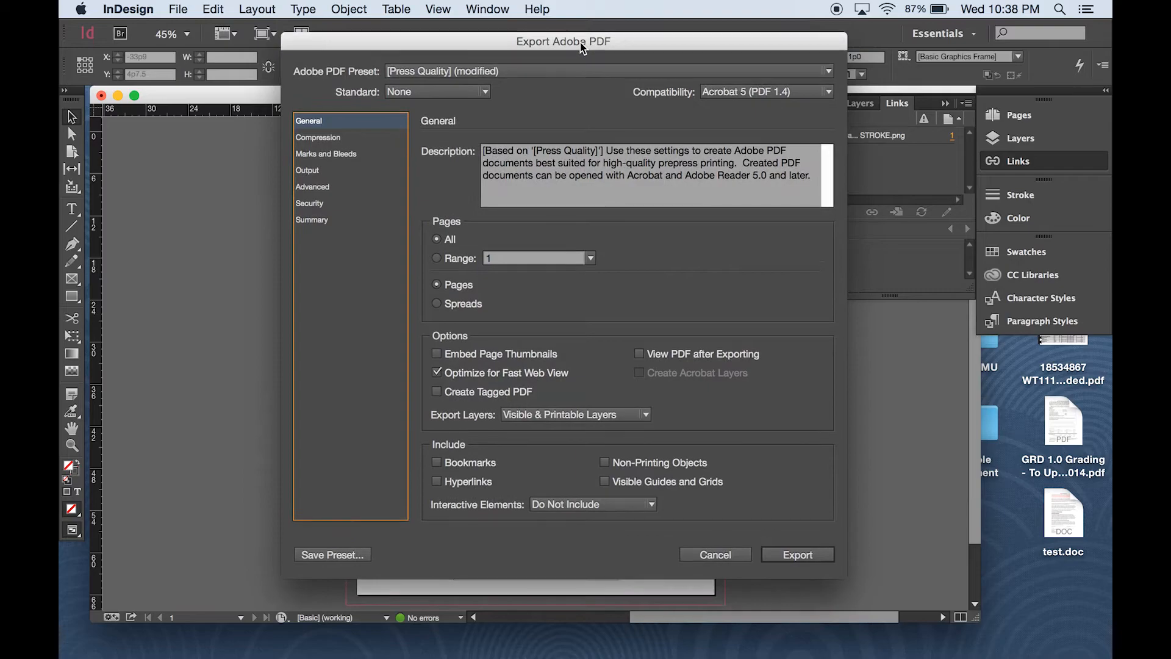
left_click(621, 70)
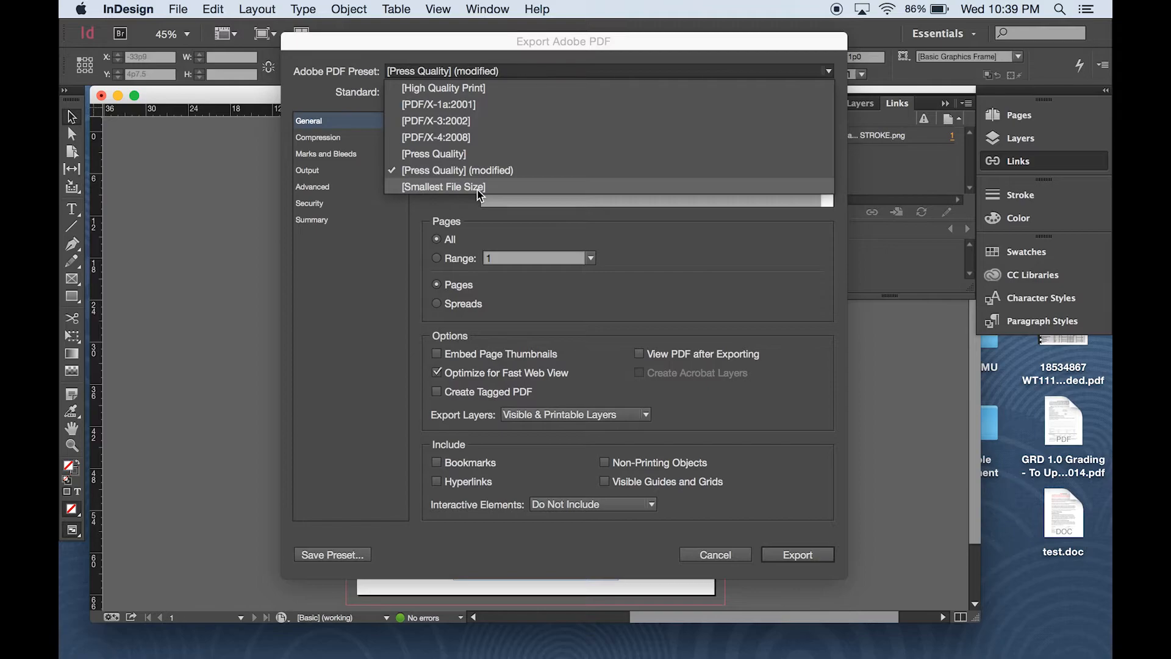
left_click(436, 153)
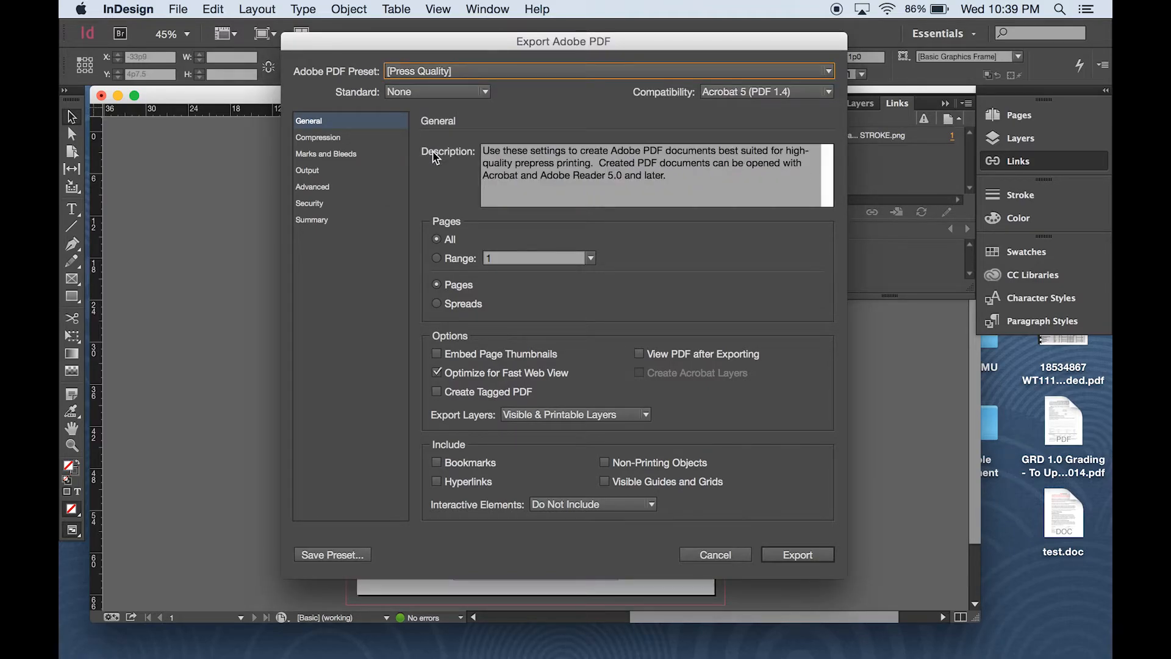
left_click_drag(680, 175, 494, 147)
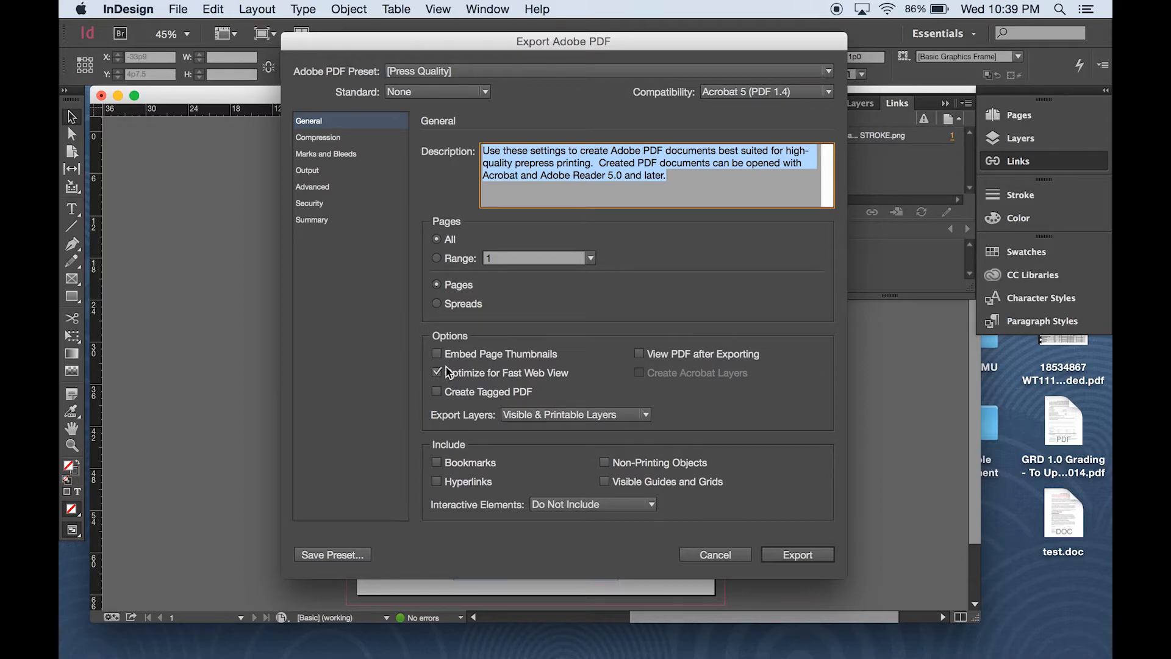
Enable View PDF after Exporting and keep the exported layers at Visible & Printable Layers.
left_click(658, 360)
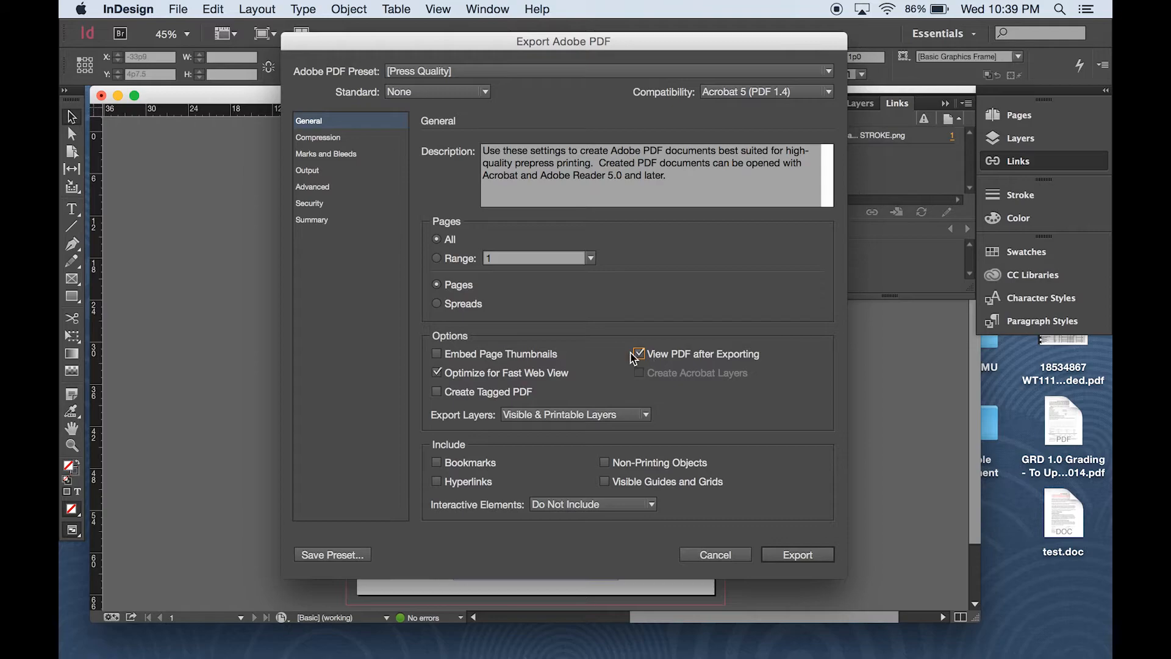
left_click(635, 415)
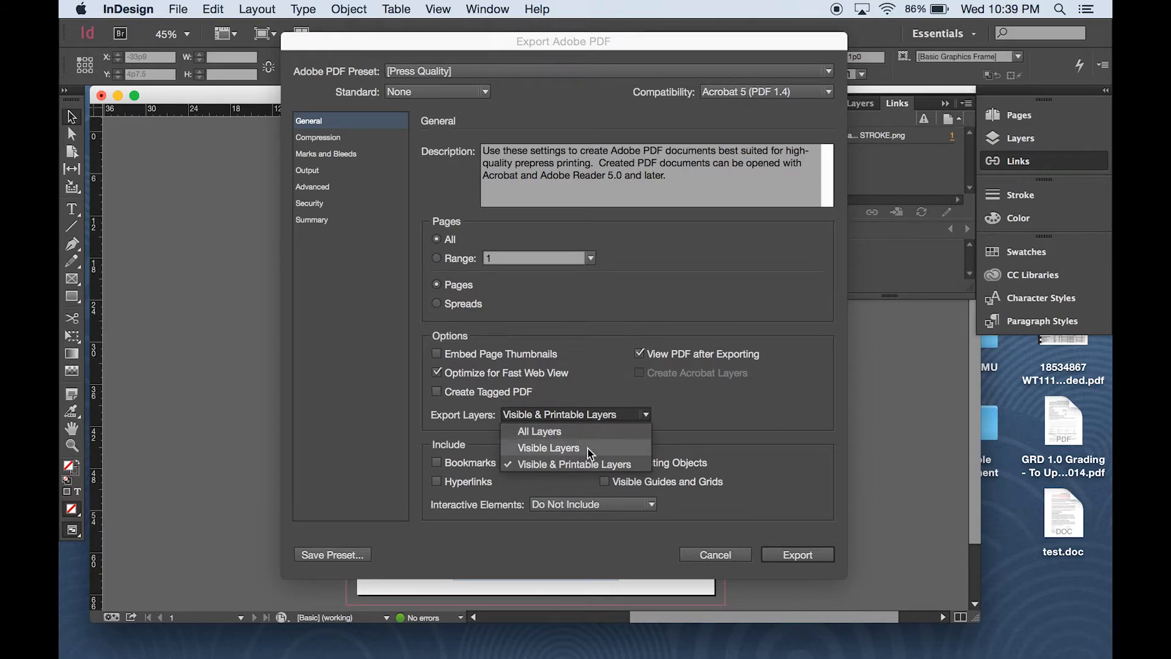
left_click(760, 382)
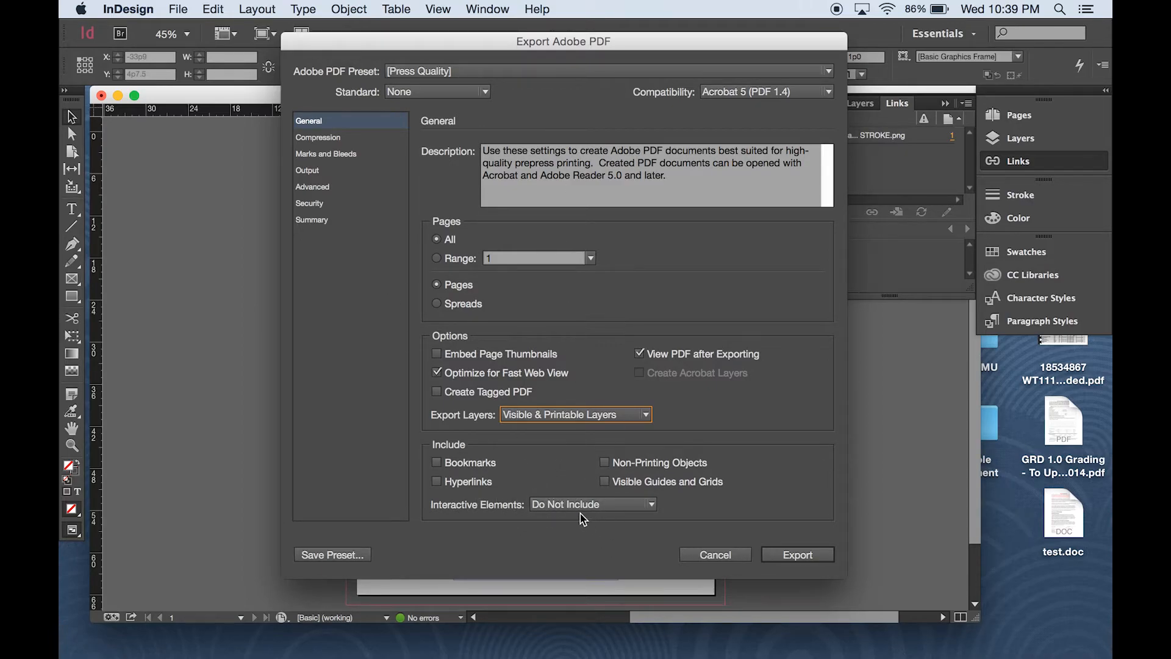
Review the compression settings, then make the PDF use the document bleed settings with all printer's marks left off.
left_click(331, 142)
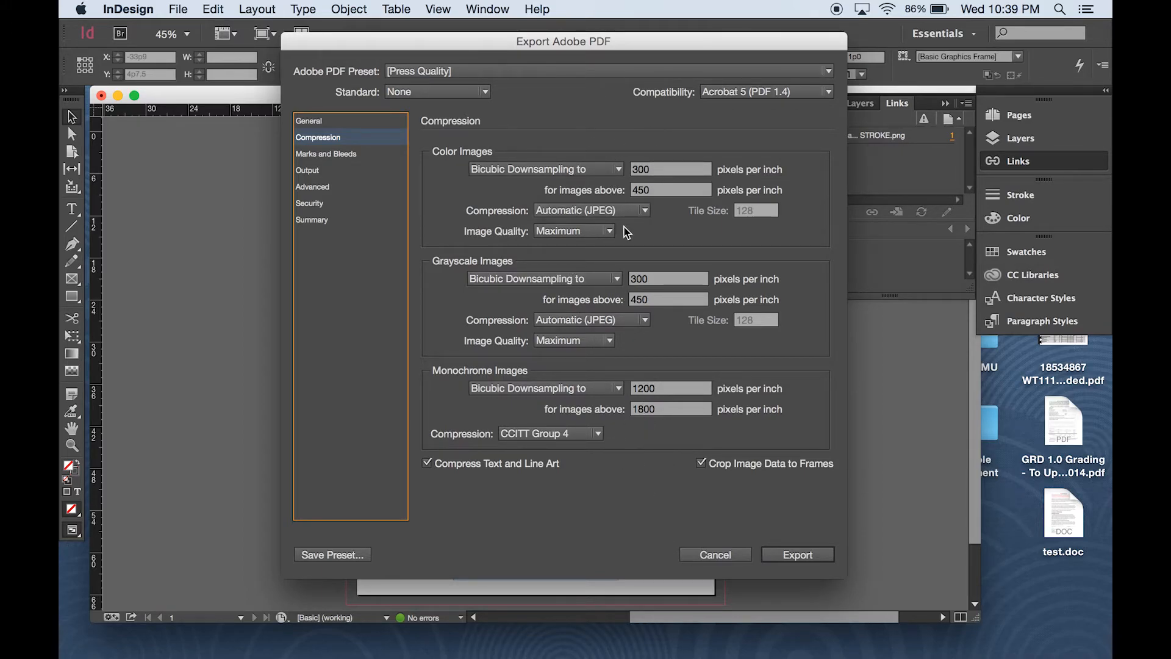
left_click(350, 157)
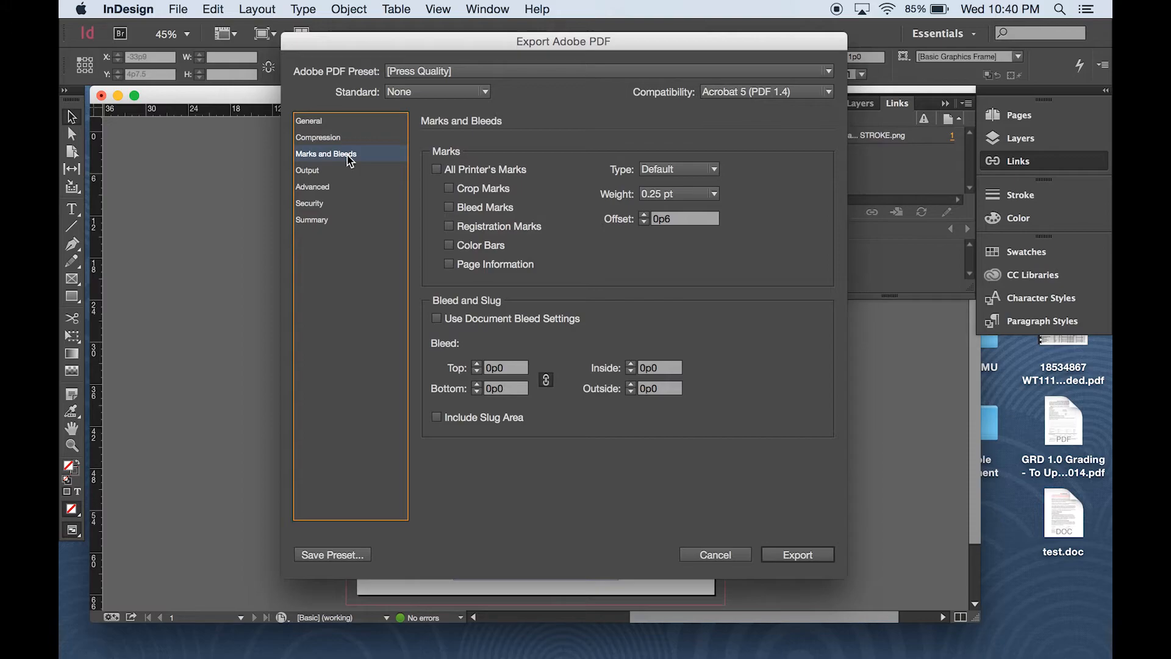
left_click(436, 319)
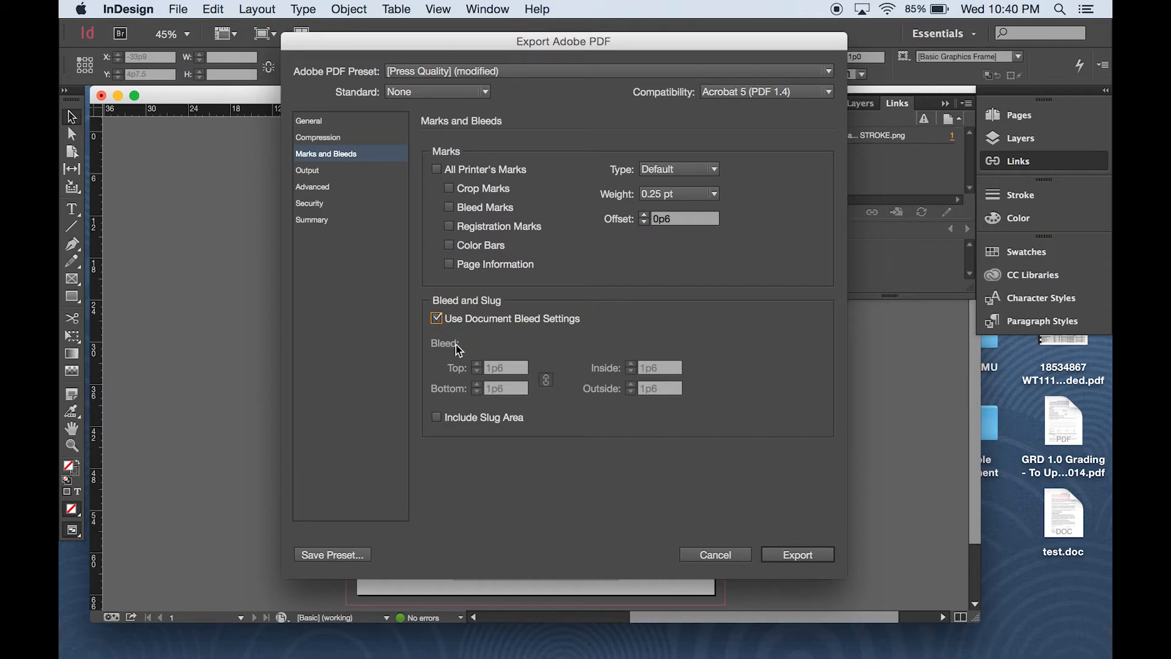
left_click(437, 321)
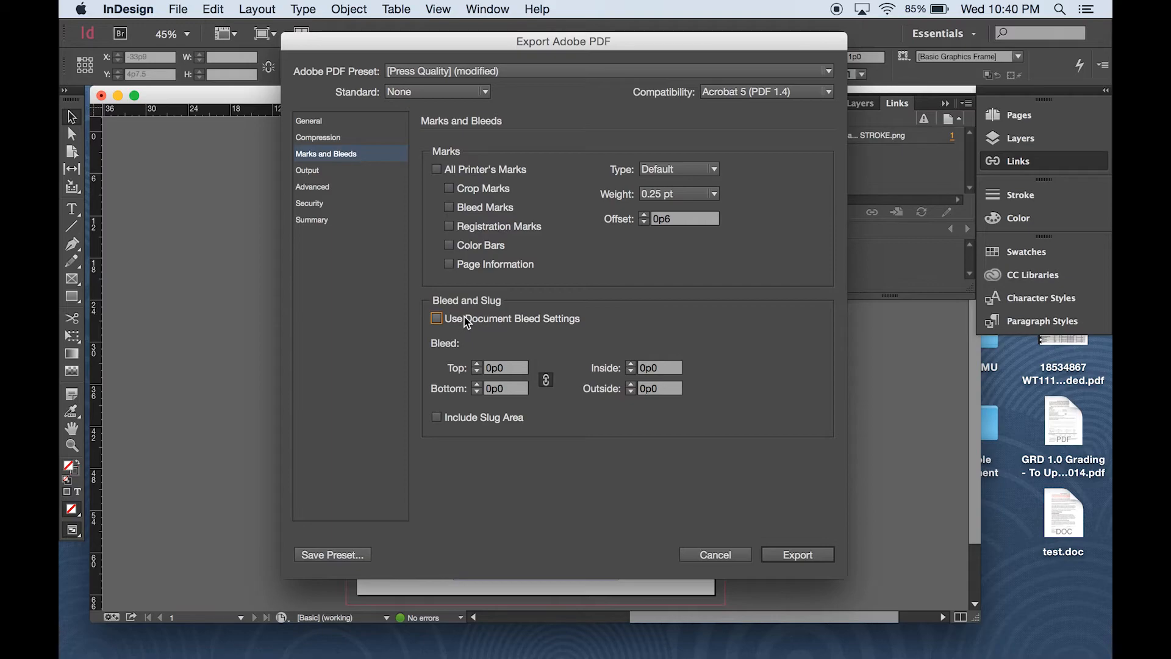
left_click(442, 320)
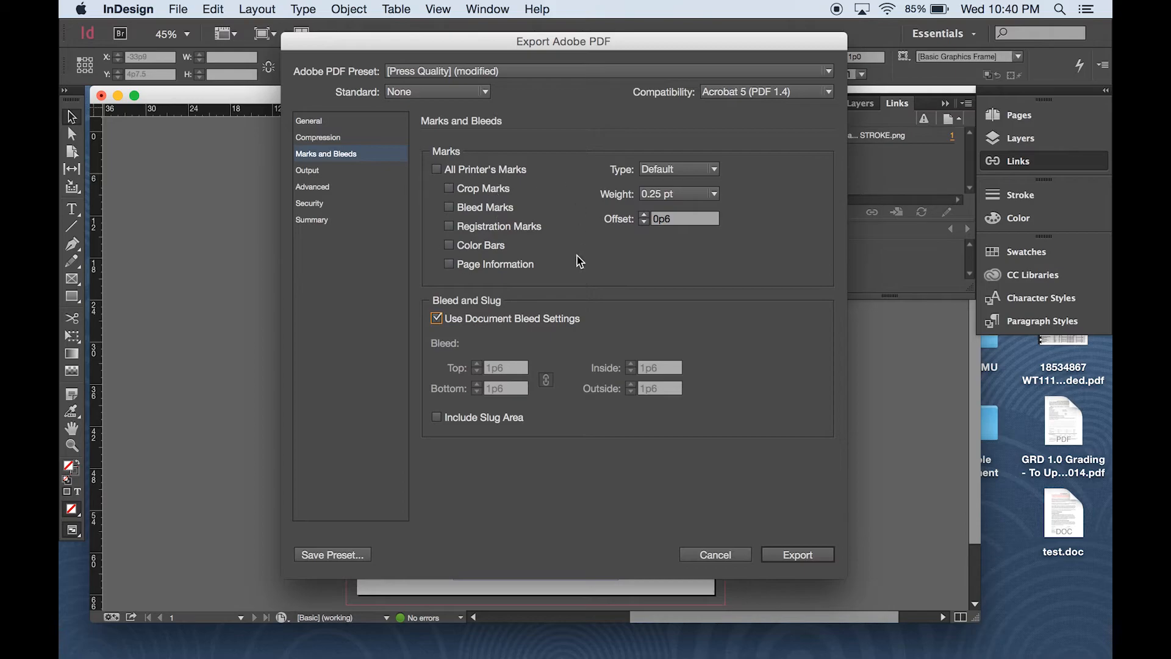
Look through the PDF export's Output, Advanced and Security settings.
left_click(308, 169)
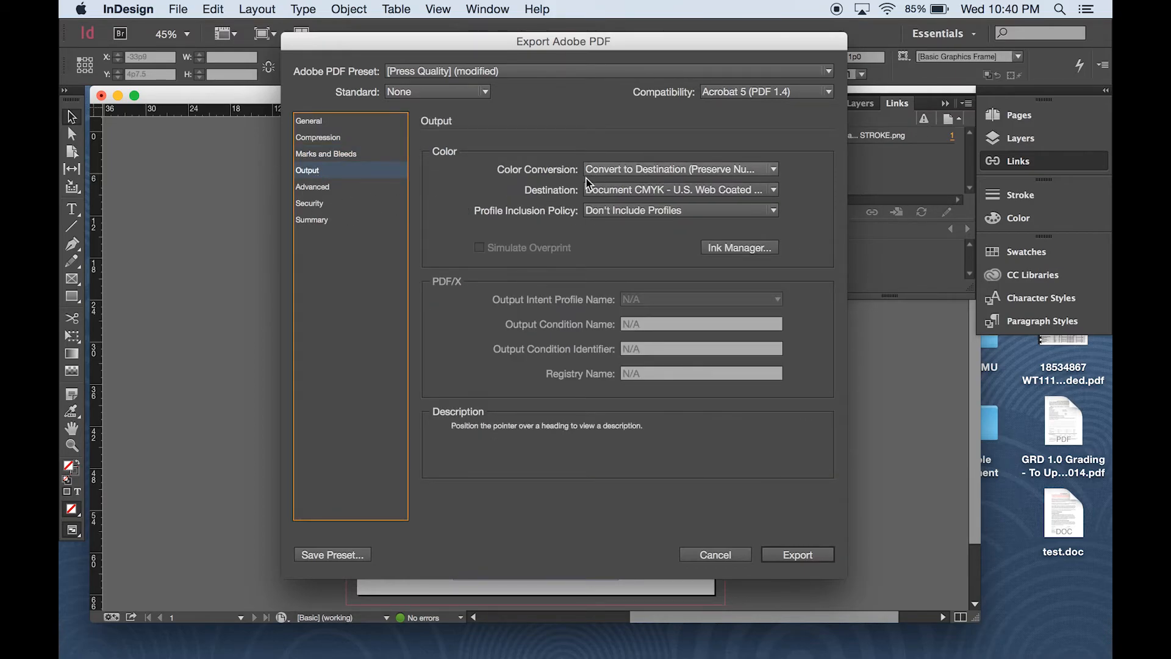
left_click(312, 187)
left_click(326, 203)
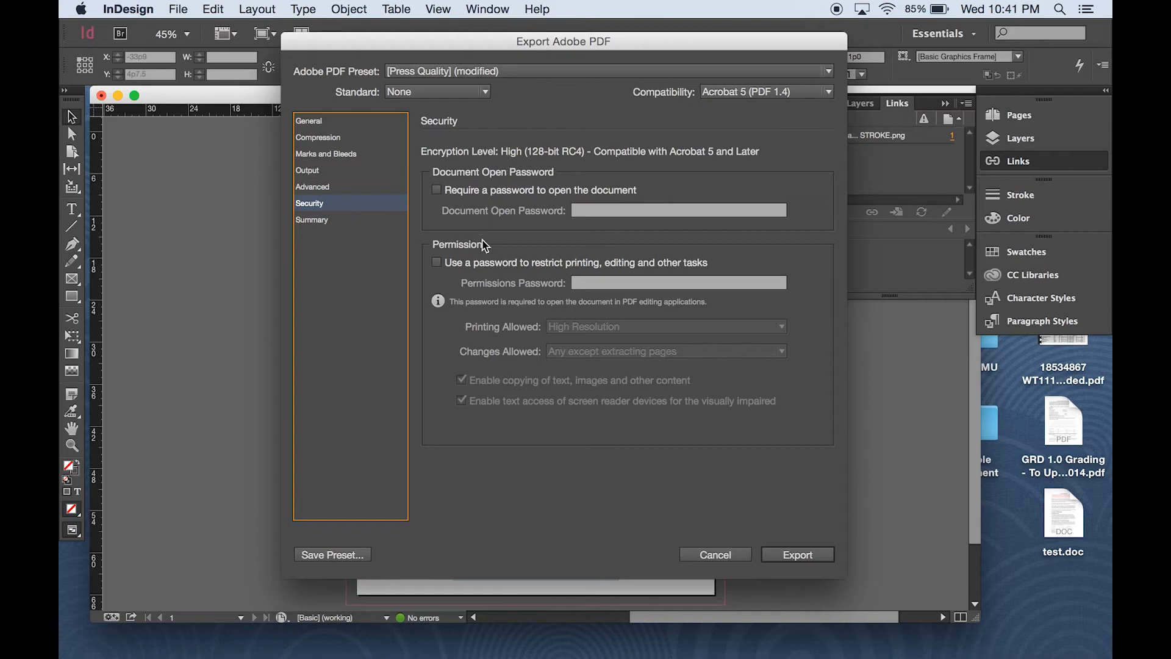
Try requiring a password to open the document, then remove the requirement without entering one.
left_click(437, 191)
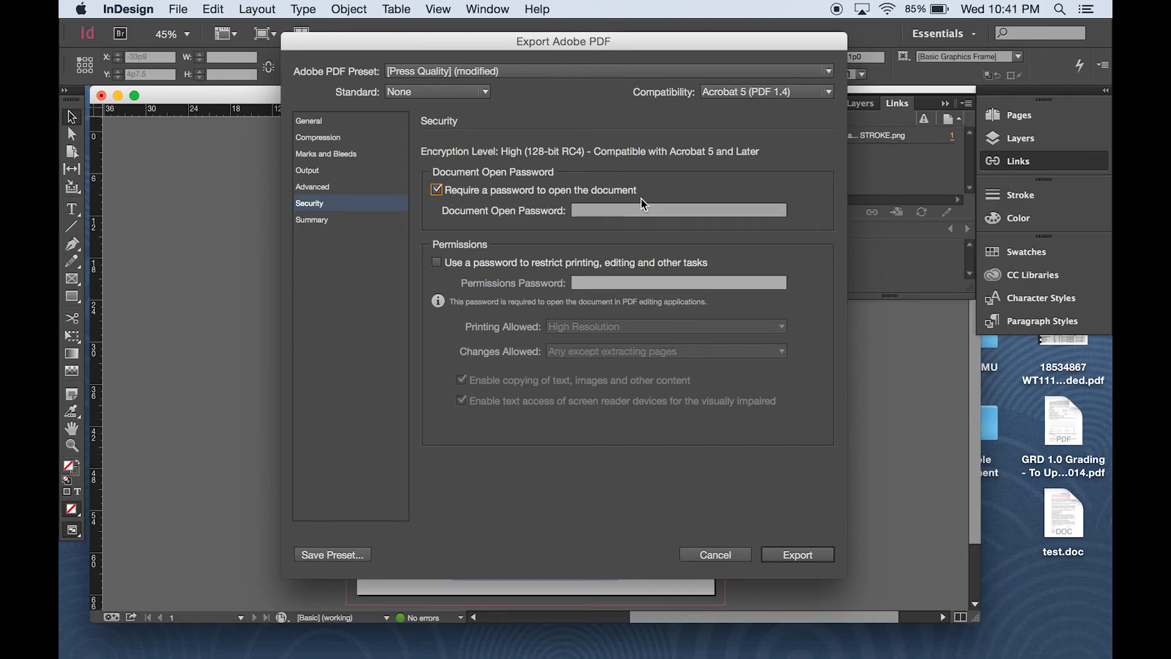
left_click(610, 214)
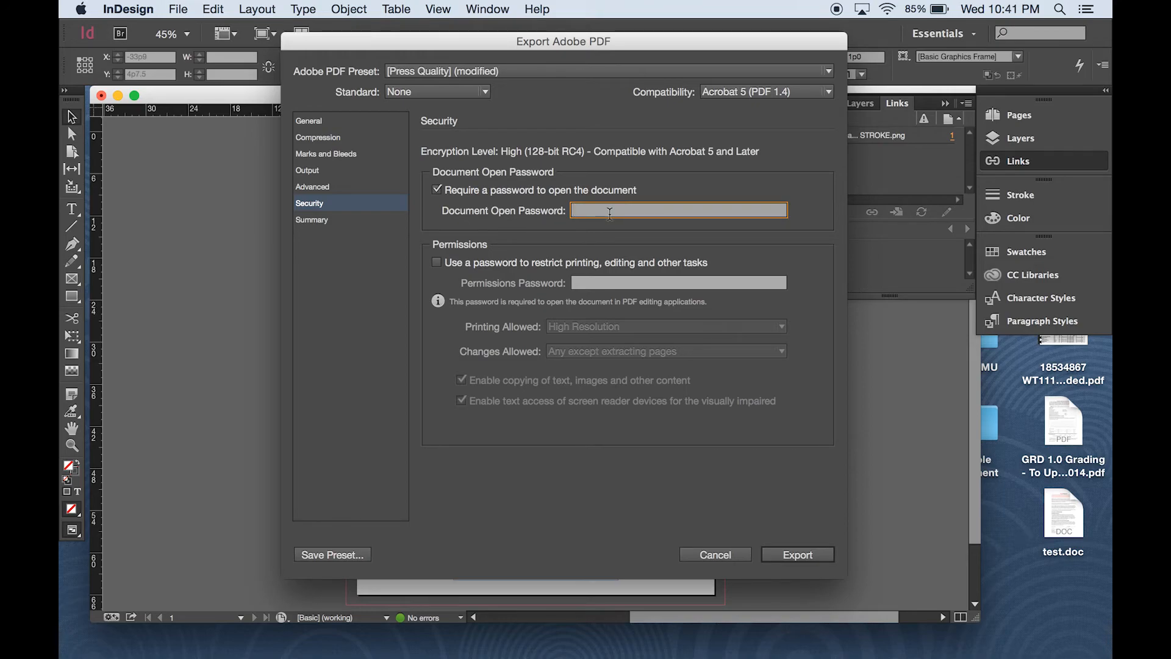
left_click(438, 190)
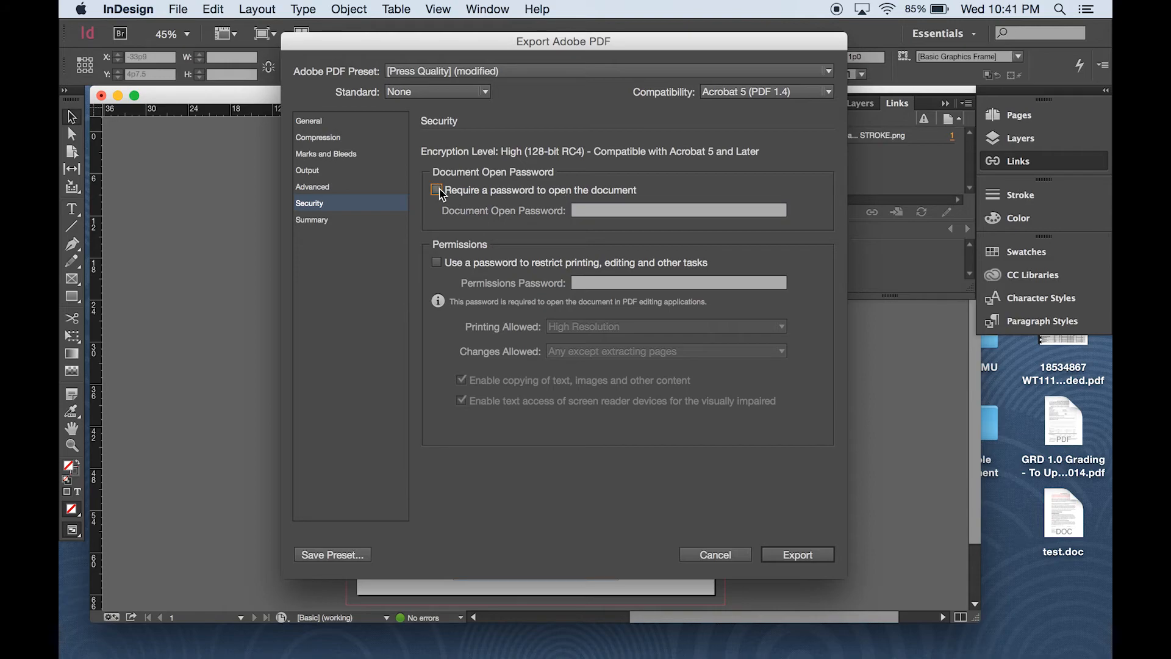
Try restricting printing and editing with a permissions password, explore the printing and content-copying permissions, and remove the restriction without entering a password.
left_click(437, 264)
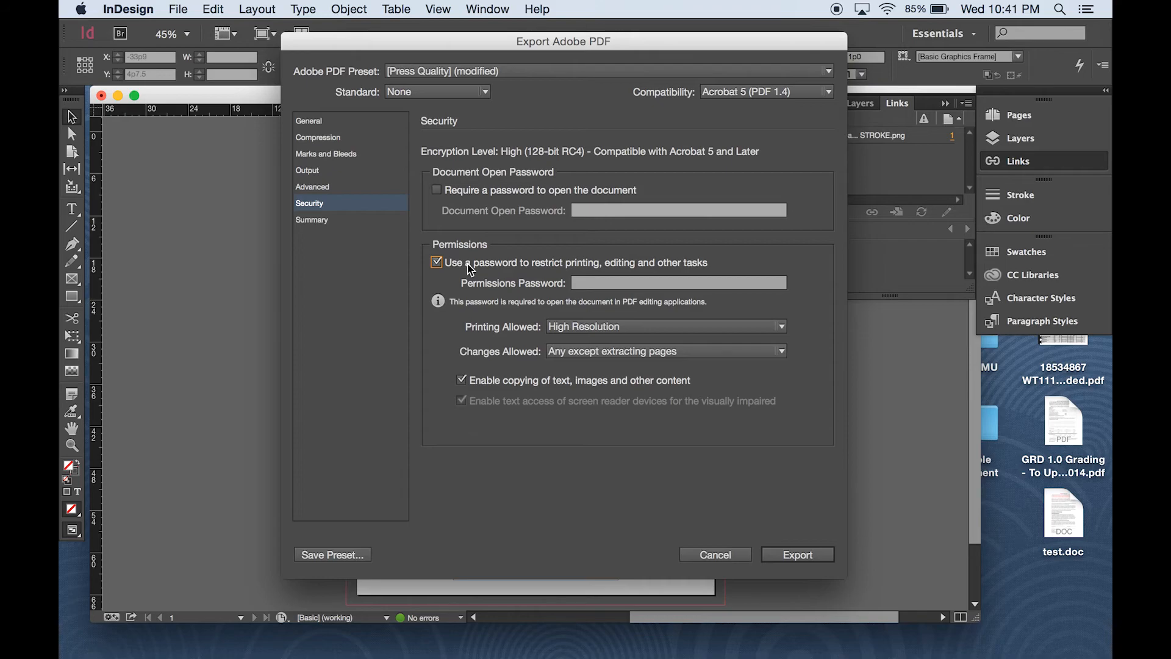
left_click(608, 329)
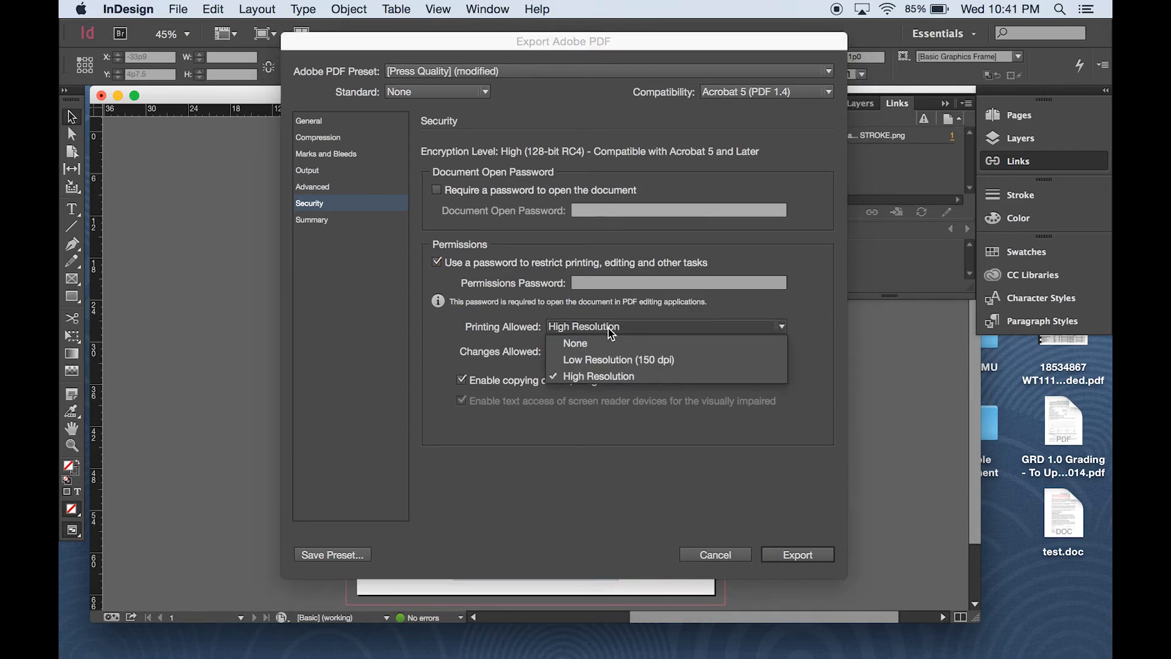
left_click(609, 328)
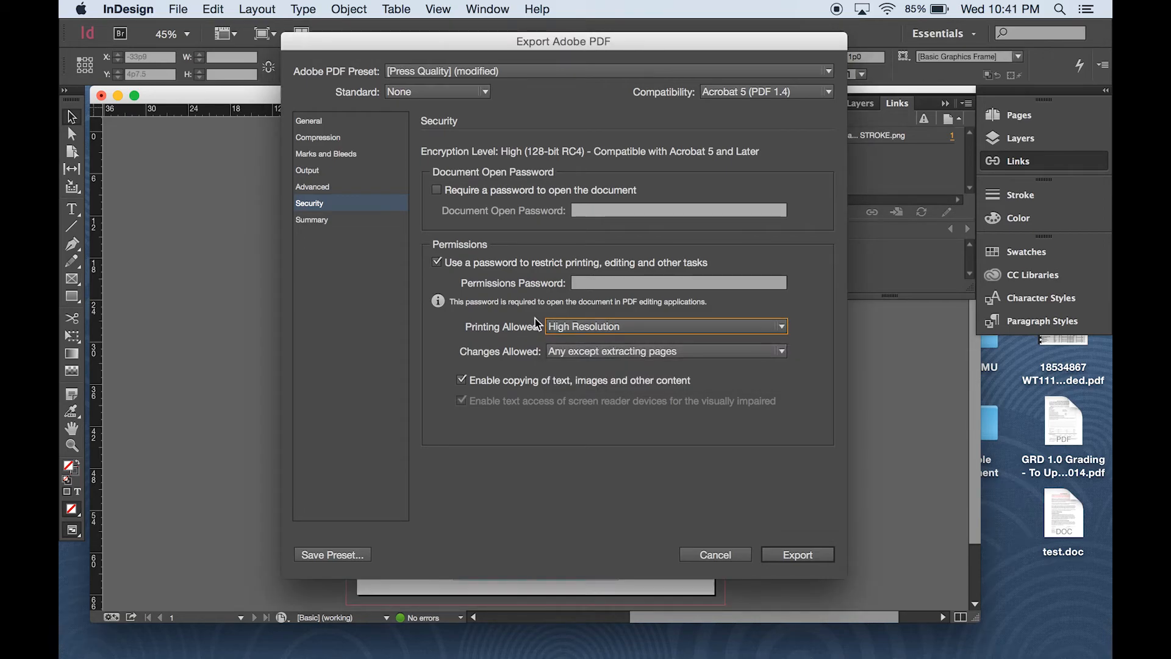
left_click(615, 282)
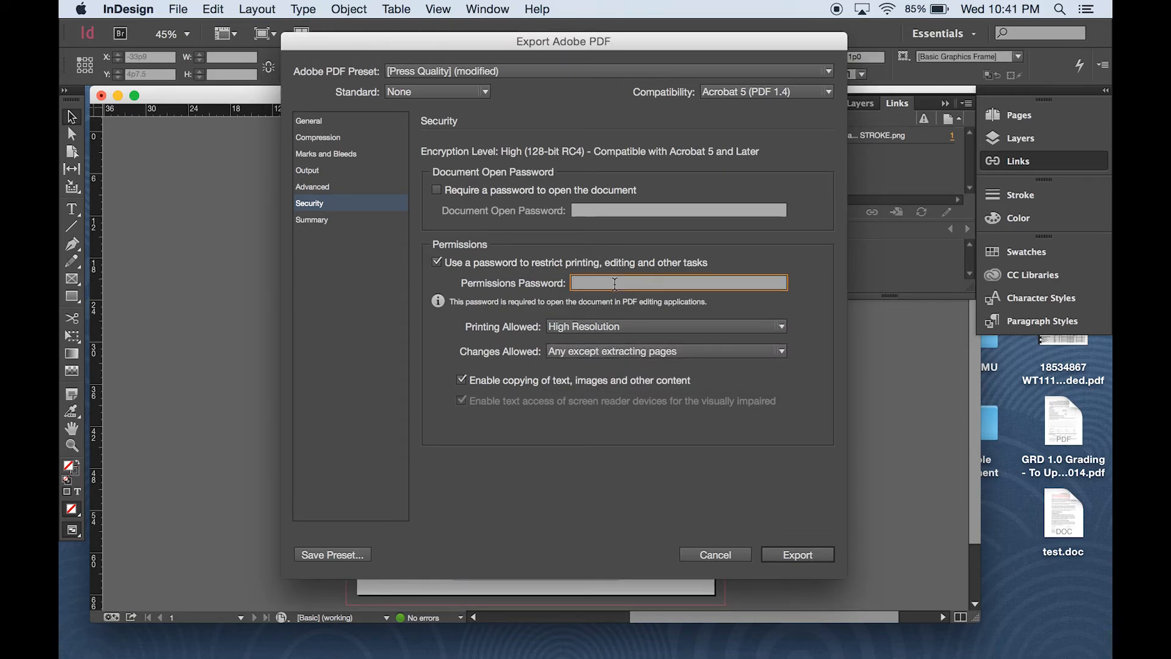
left_click(461, 382)
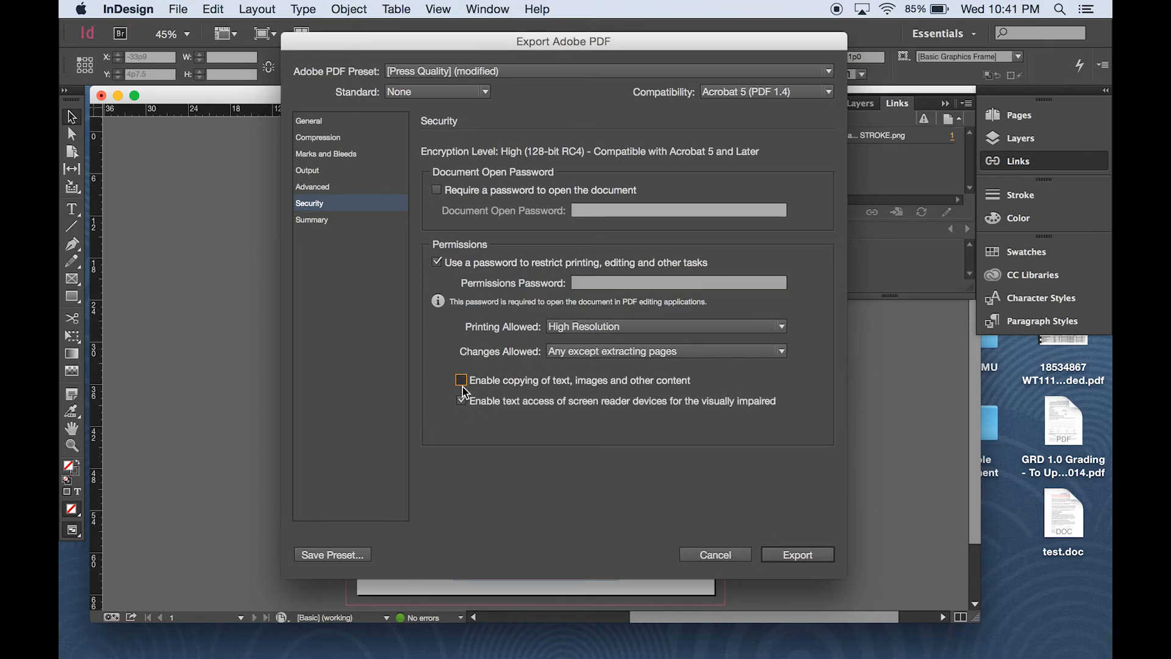
left_click(463, 385)
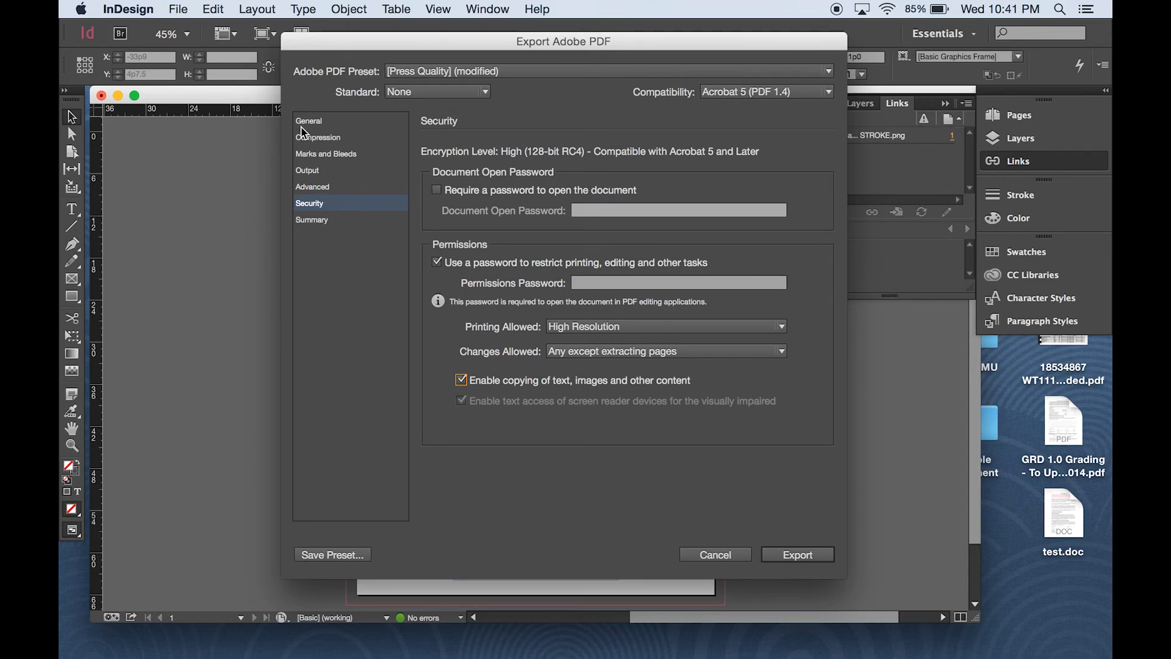
left_click(313, 123)
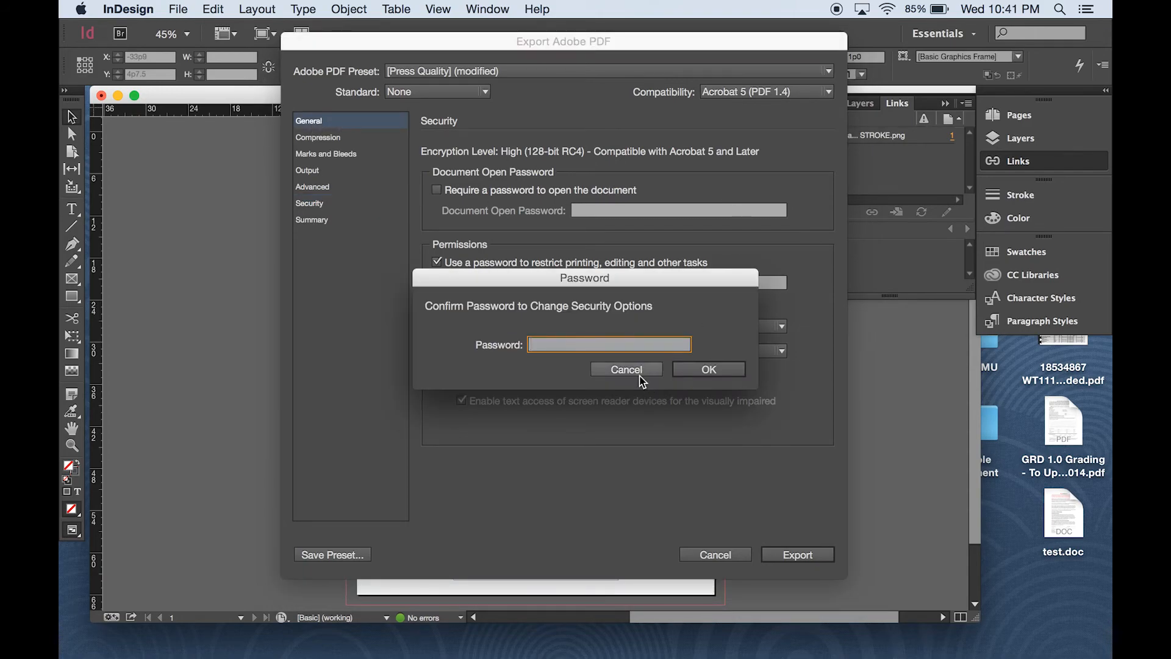
left_click(634, 371)
left_click(436, 263)
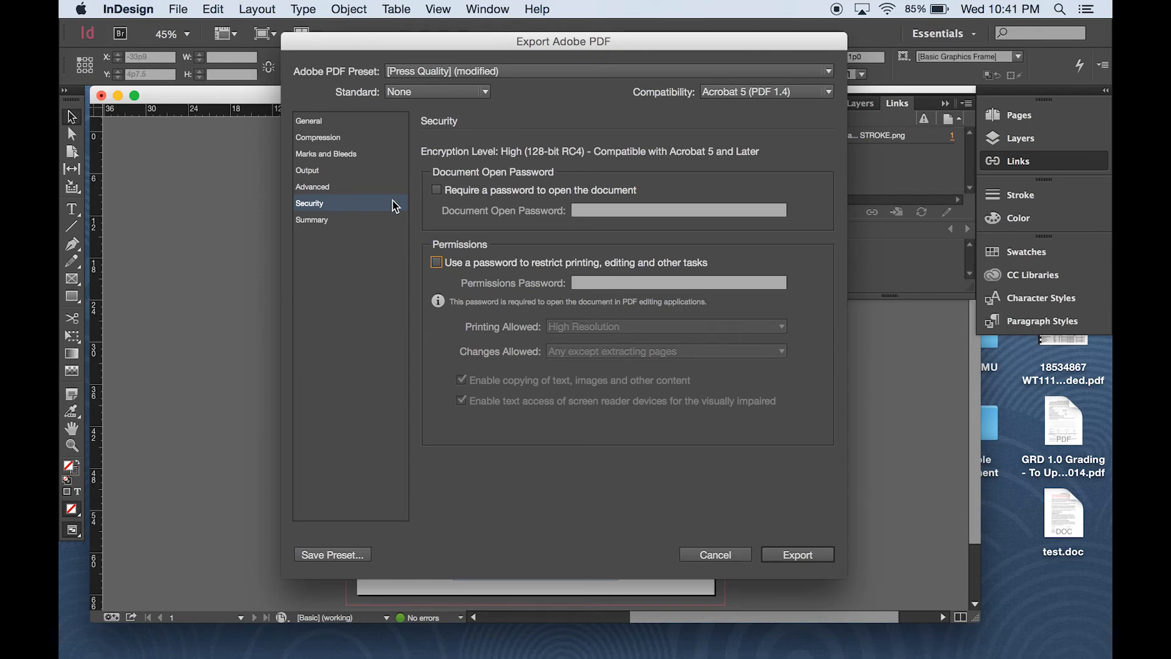
Return to the General export settings and export the PDF with the modified Press Quality preset.
left_click(309, 120)
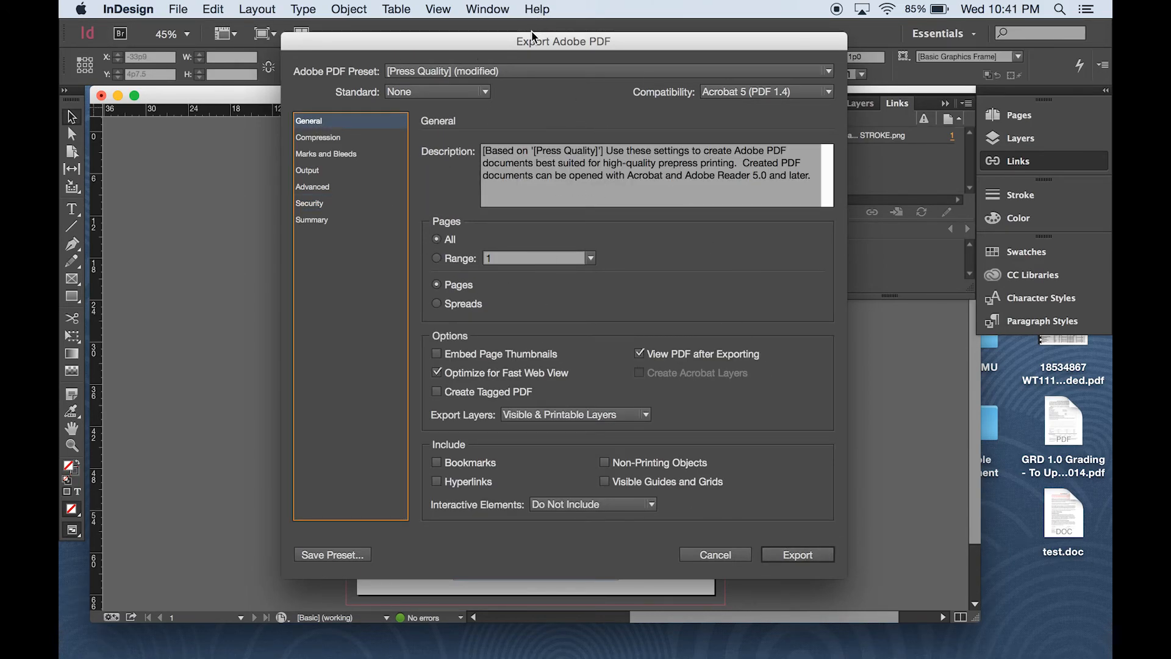
left_click_drag(511, 40, 513, 27)
left_click(808, 542)
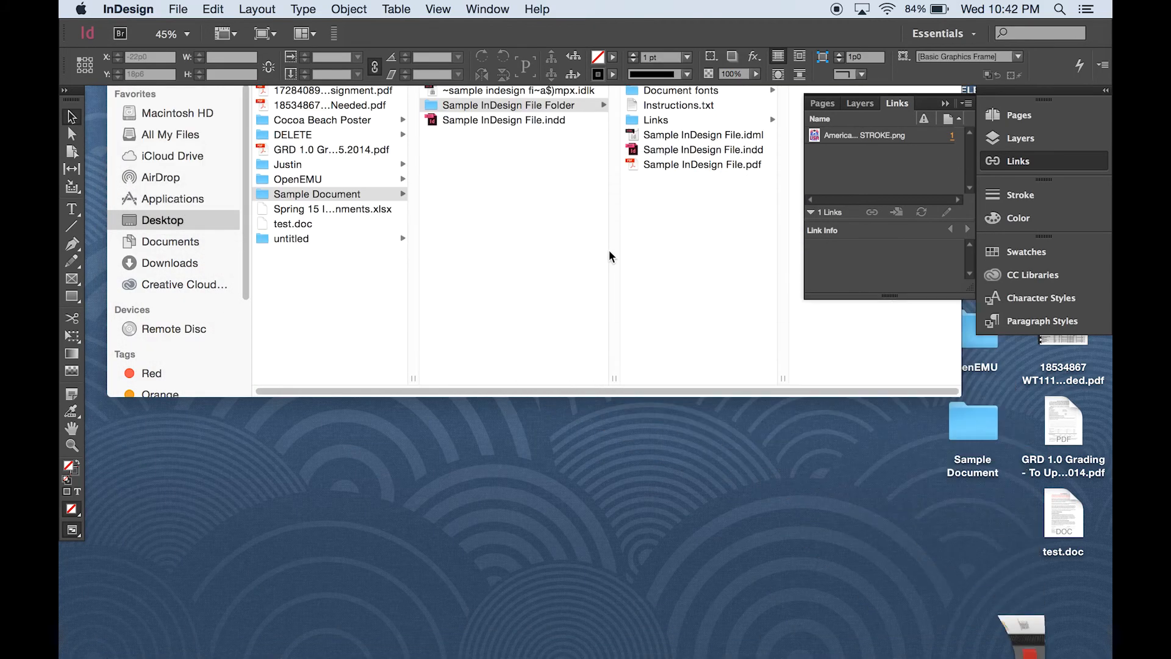
Open Sample InDesign File.pdf from the Sample InDesign File Folder, inspect the page from the title down to the logo, and close it.
left_click(612, 257)
double_click(679, 164)
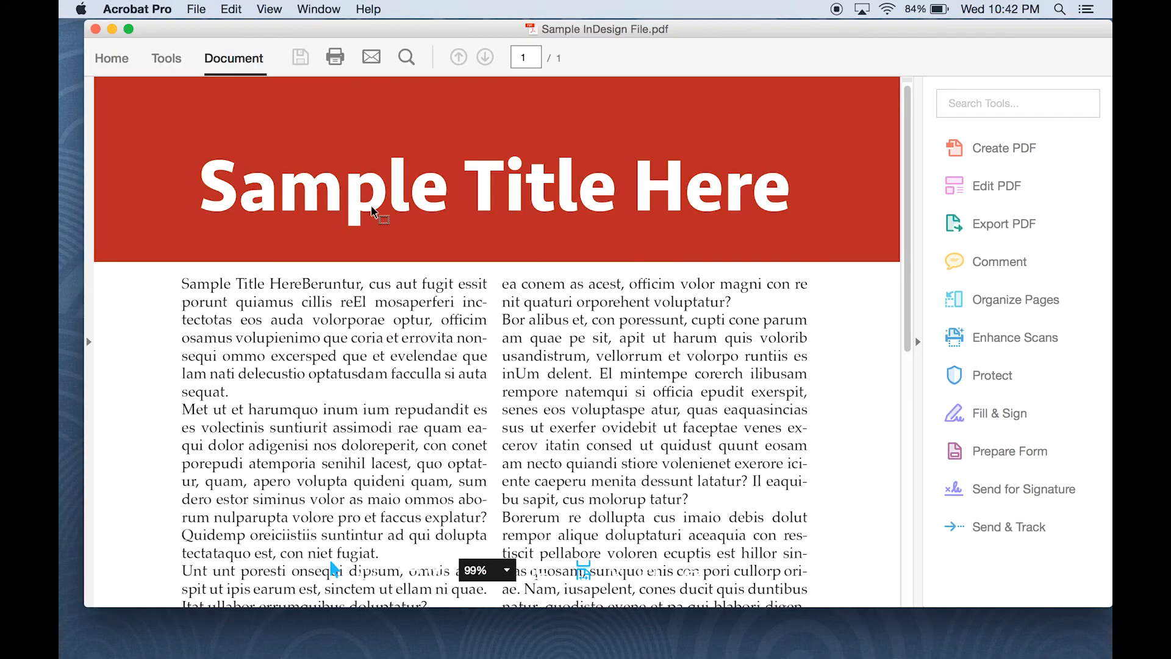
scroll(380, 215, "down", 5)
scroll(379, 215, "up", 1)
scroll(380, 215, "up", 3)
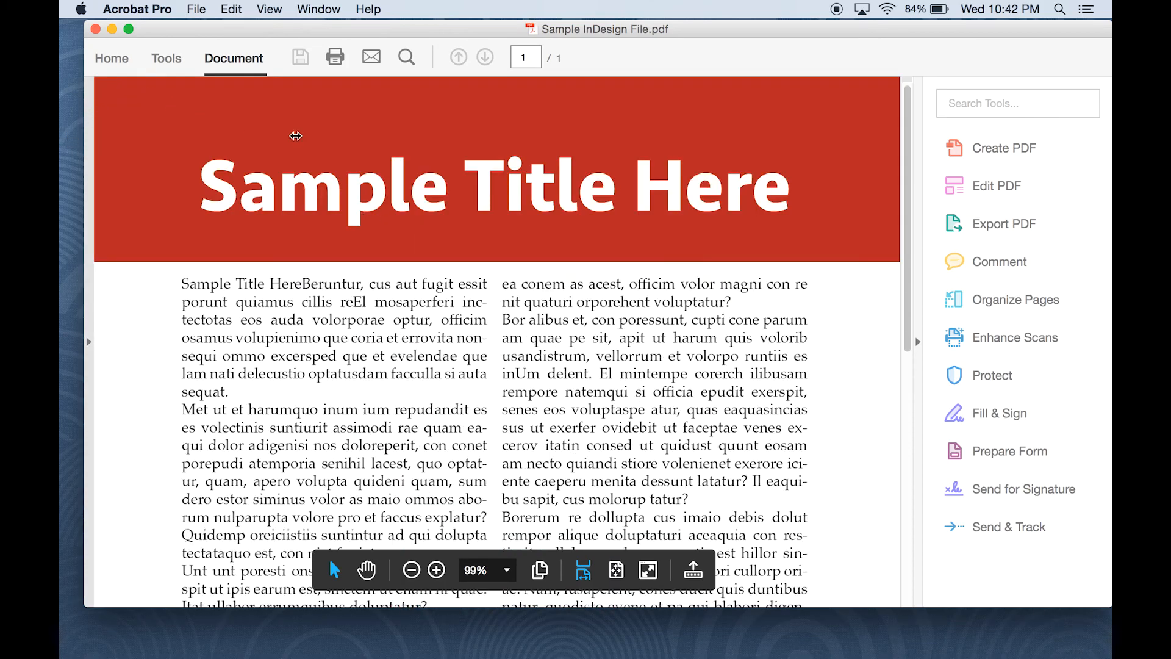
scroll(805, 354, "down", 1)
scroll(805, 354, "down", 8)
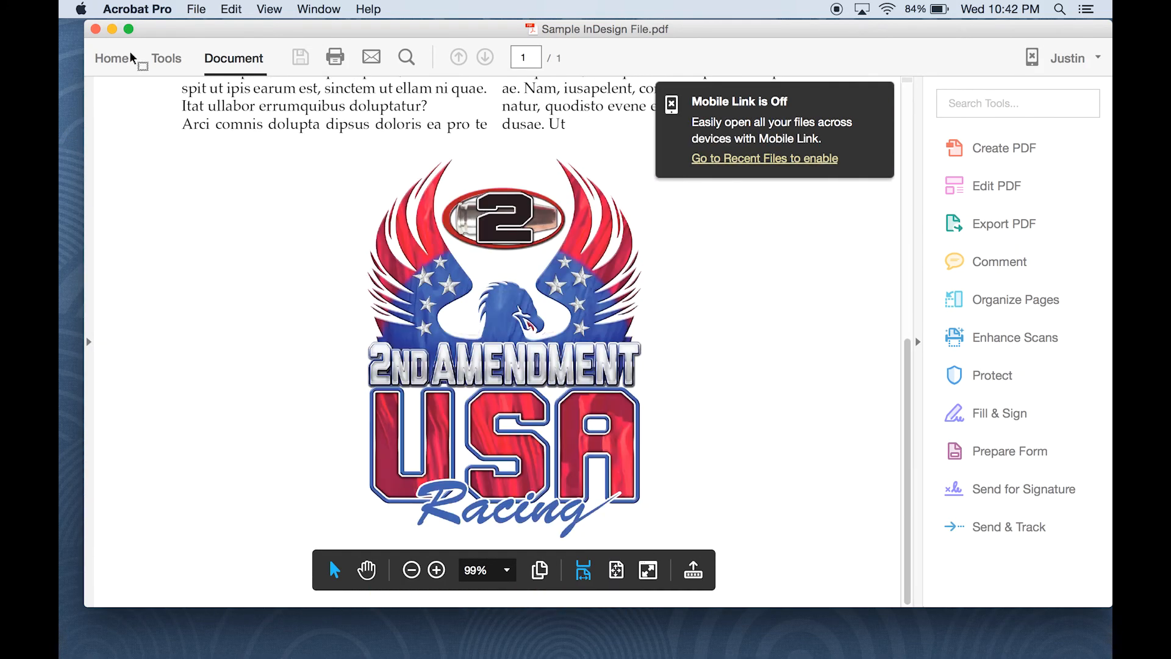
left_click(95, 30)
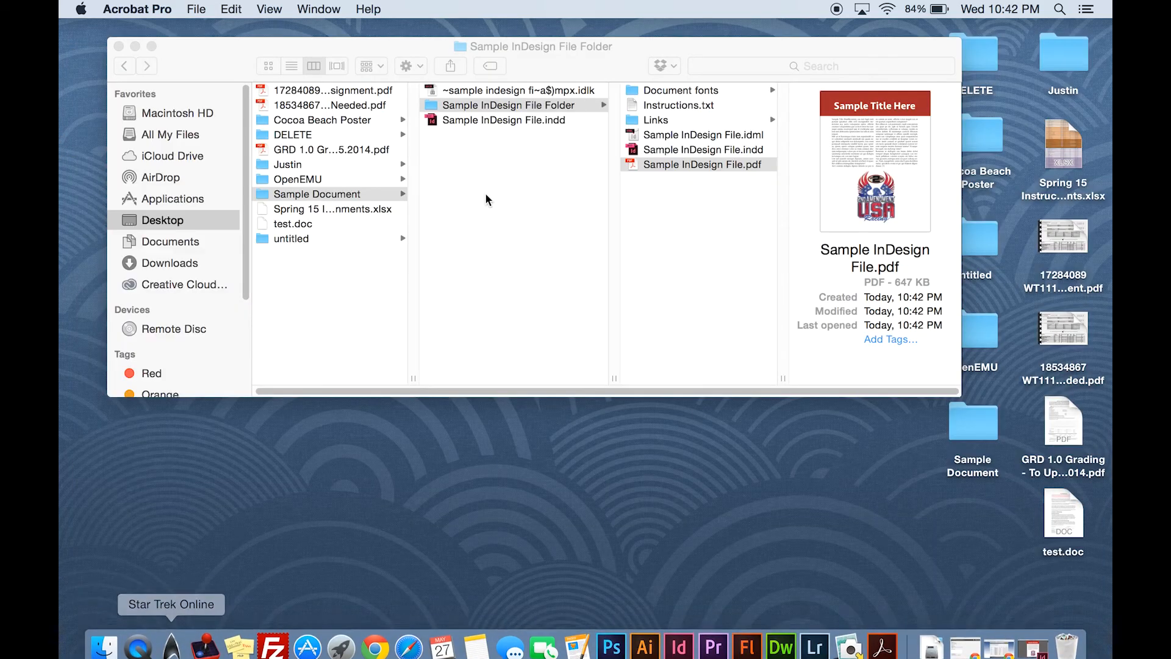
Select Sample InDesign File.pdf in the packaged folder, and switch to InDesign to restore the minimized document window.
left_click(732, 164)
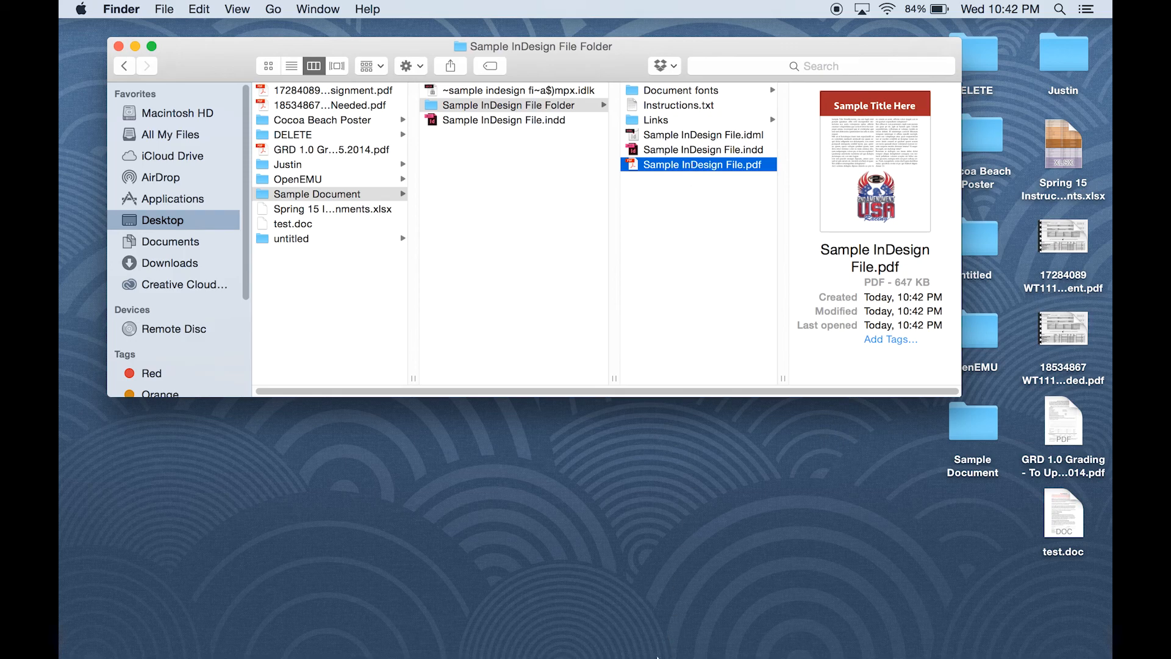
mouse_move(652, 657)
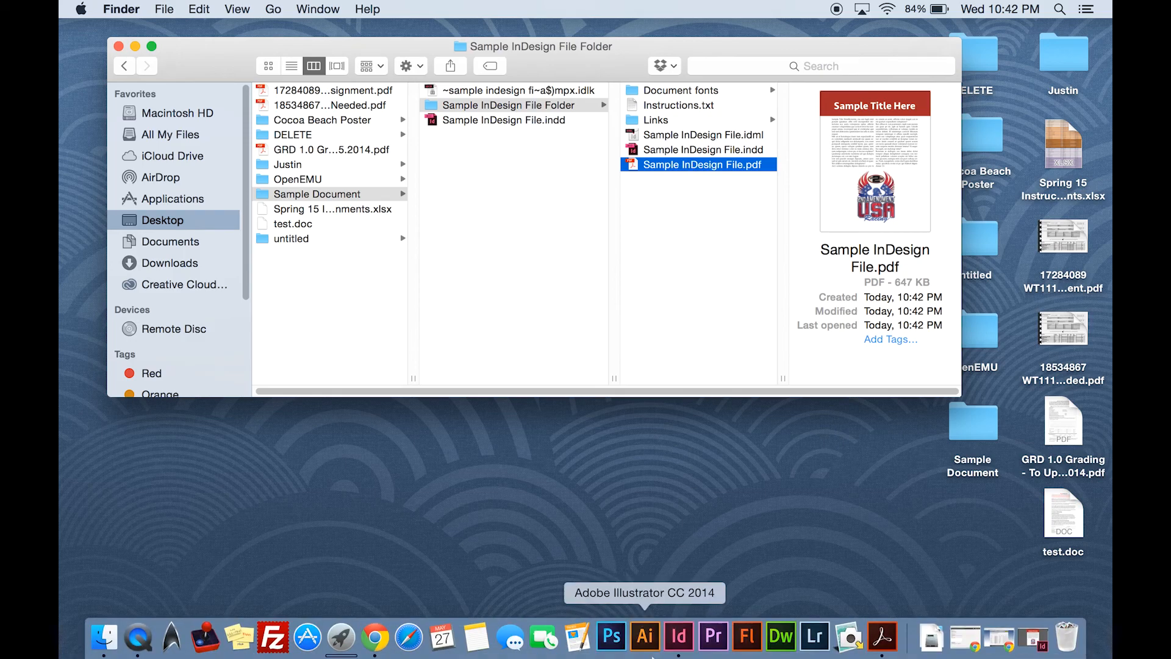
left_click(682, 641)
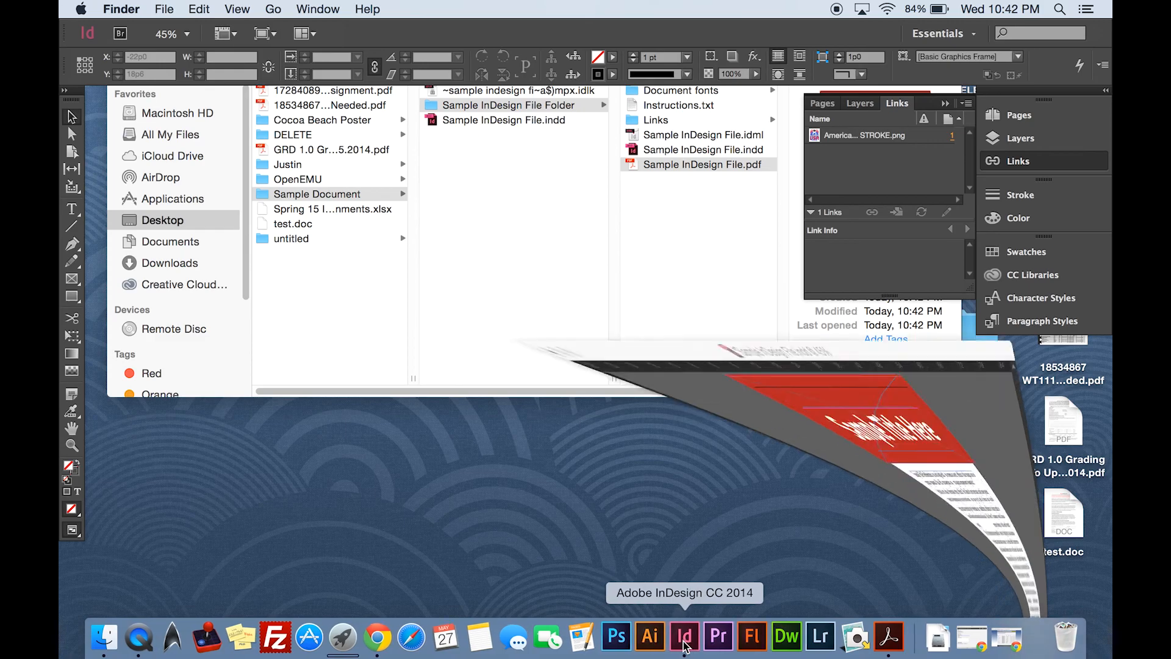
mouse_move(311, 657)
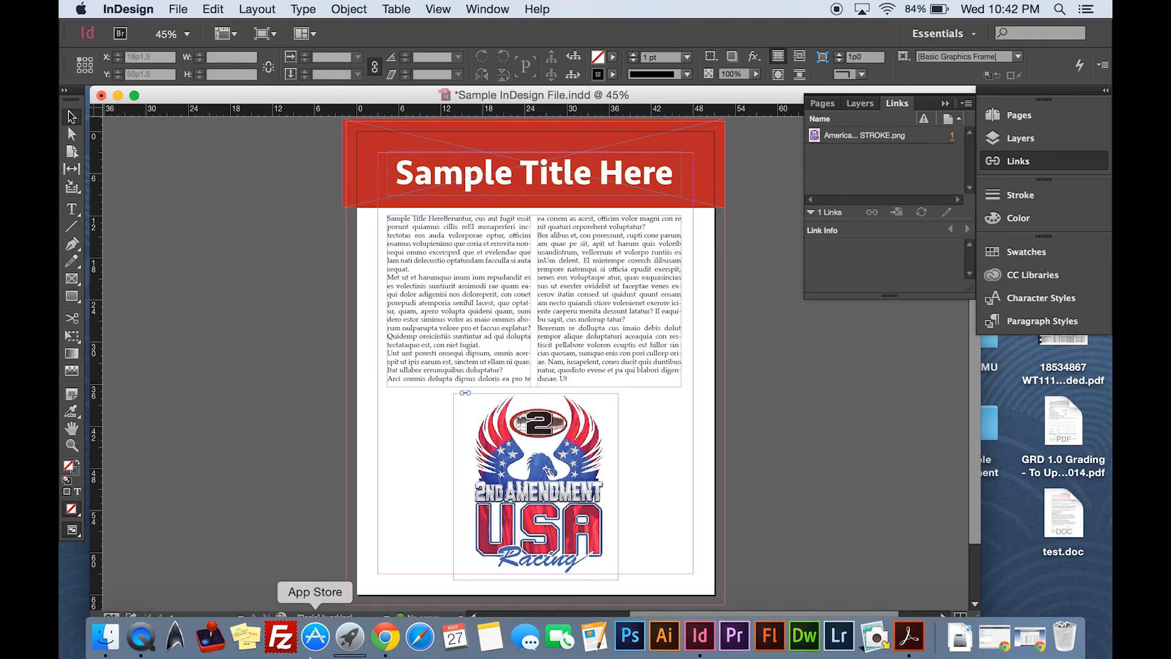
left_click(141, 637)
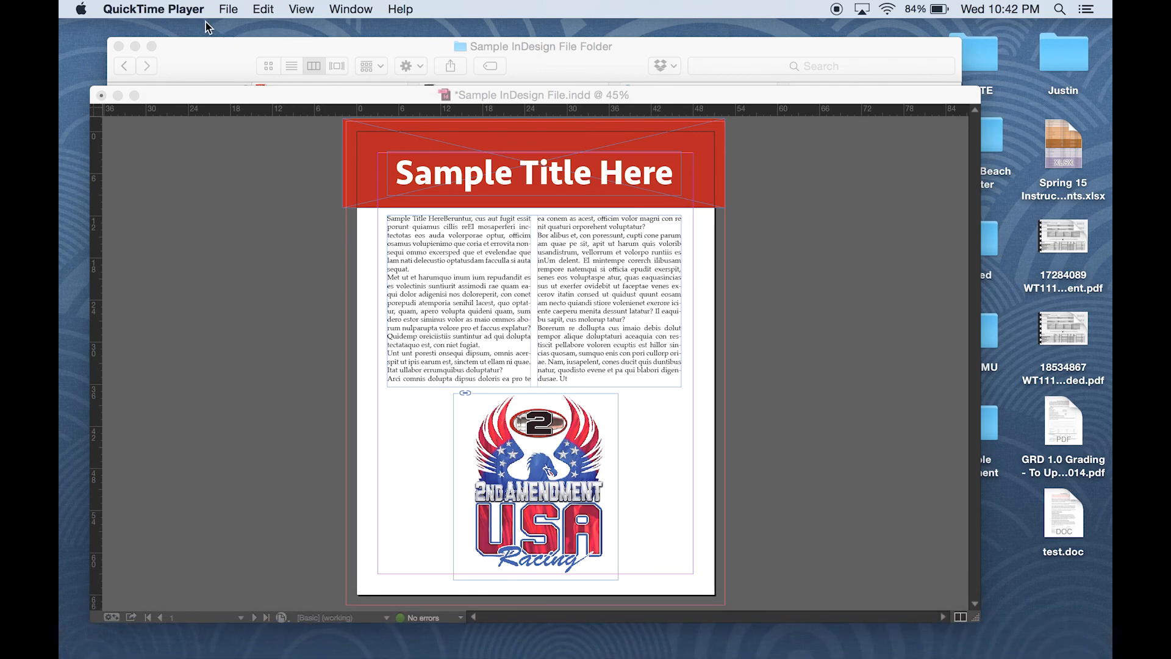